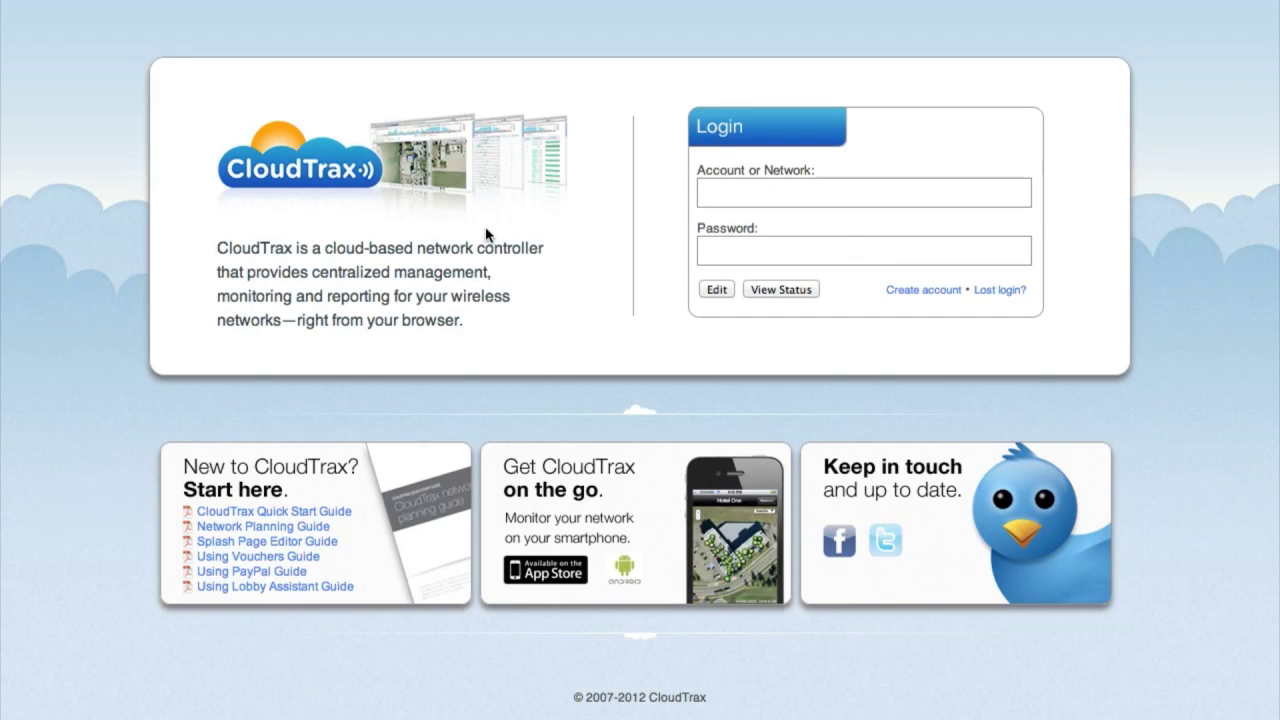
# Start a new master account and enter its login ID and password
pyautogui.click(929, 292)
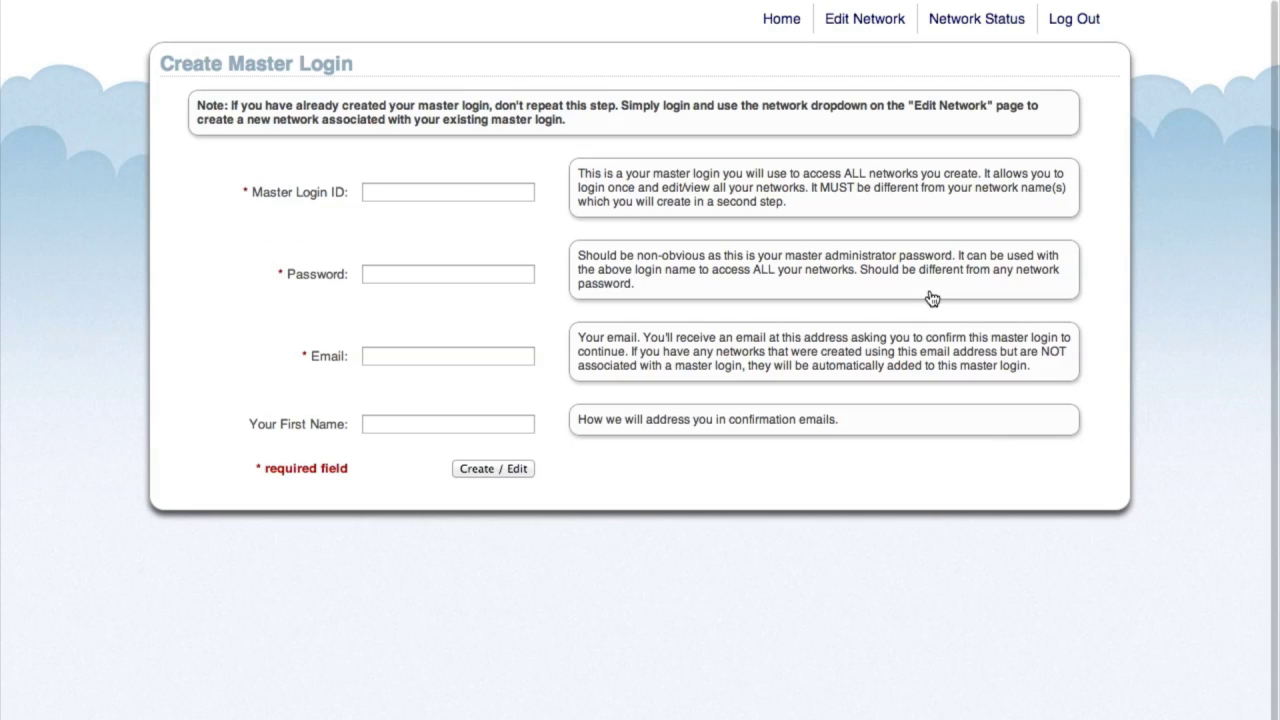
pyautogui.click(457, 188)
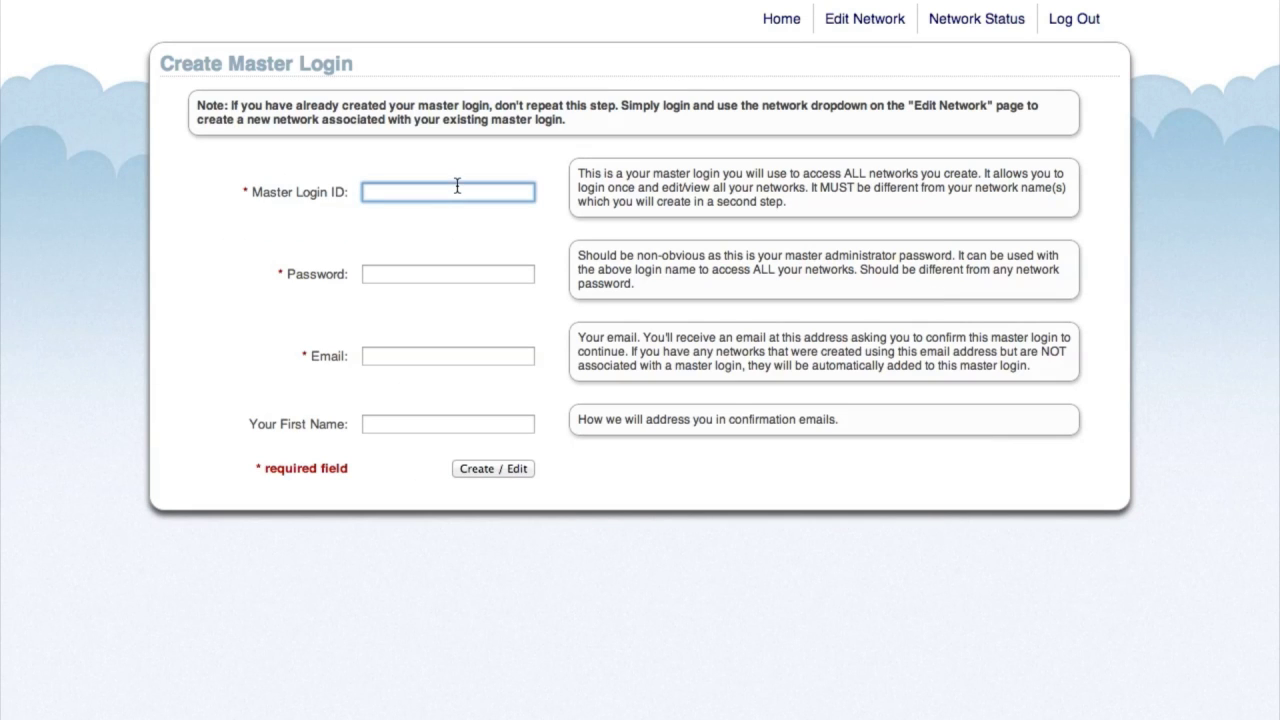
pyautogui.write('AuraDental')
pyautogui.press('Tab')
pyautogui.write('********')
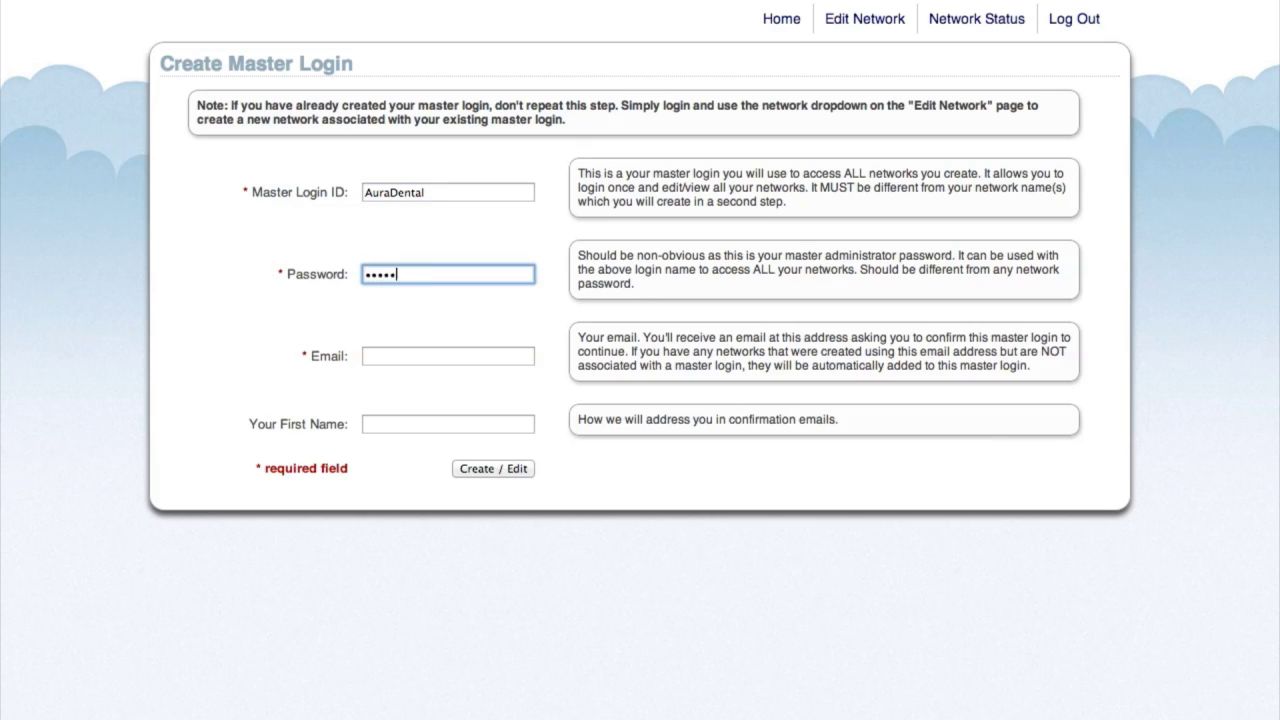
# Add the contact e-mail and first name, then submit the master login
pyautogui.press('Tab')
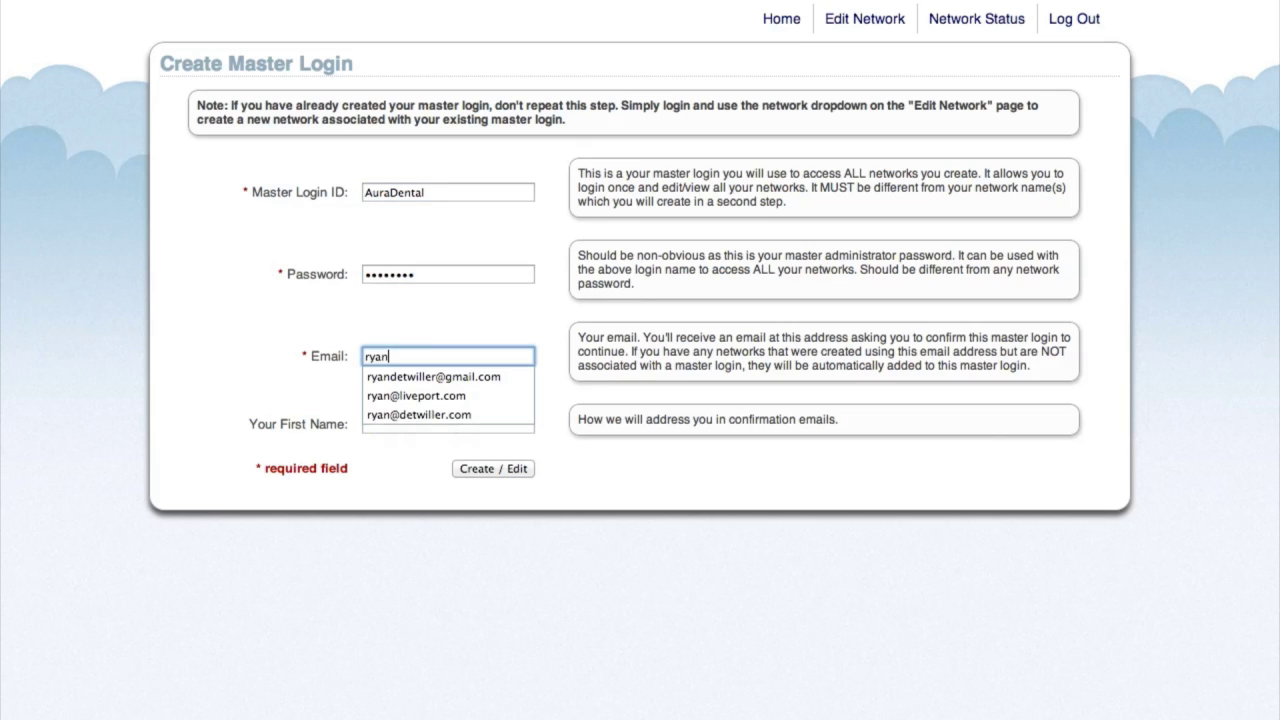
pyautogui.press('Down')
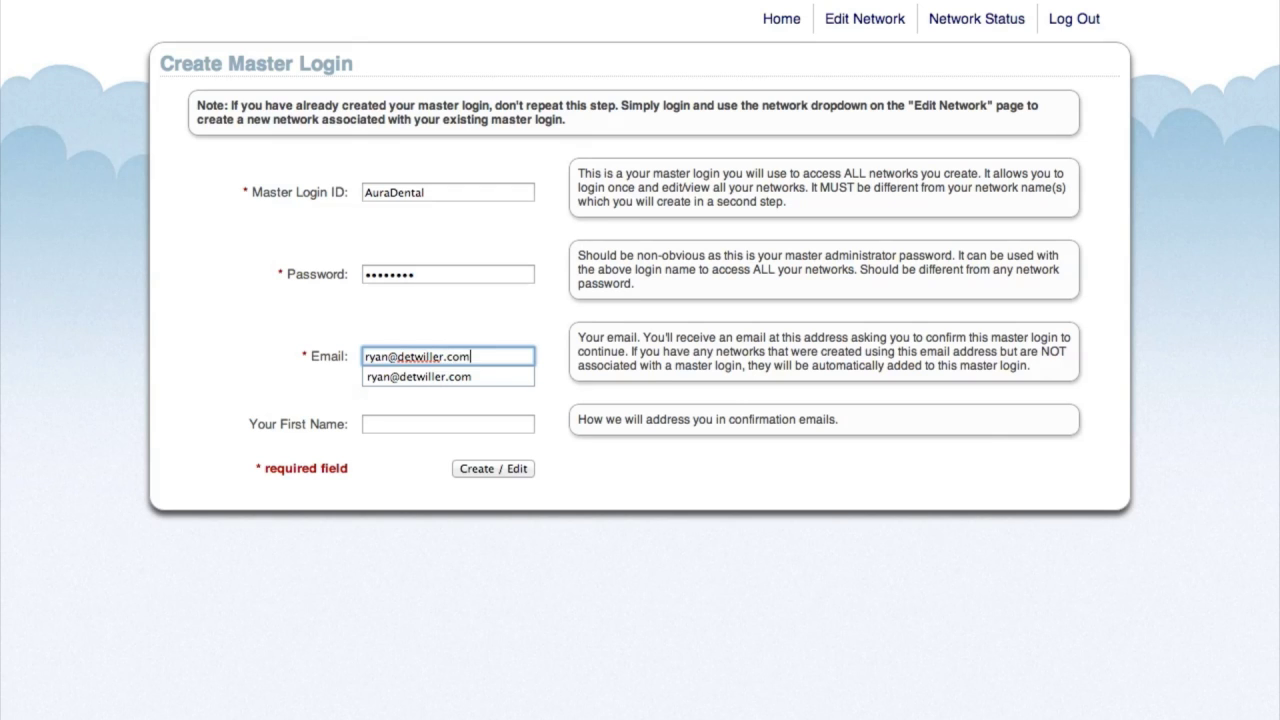
pyautogui.press('Tab')
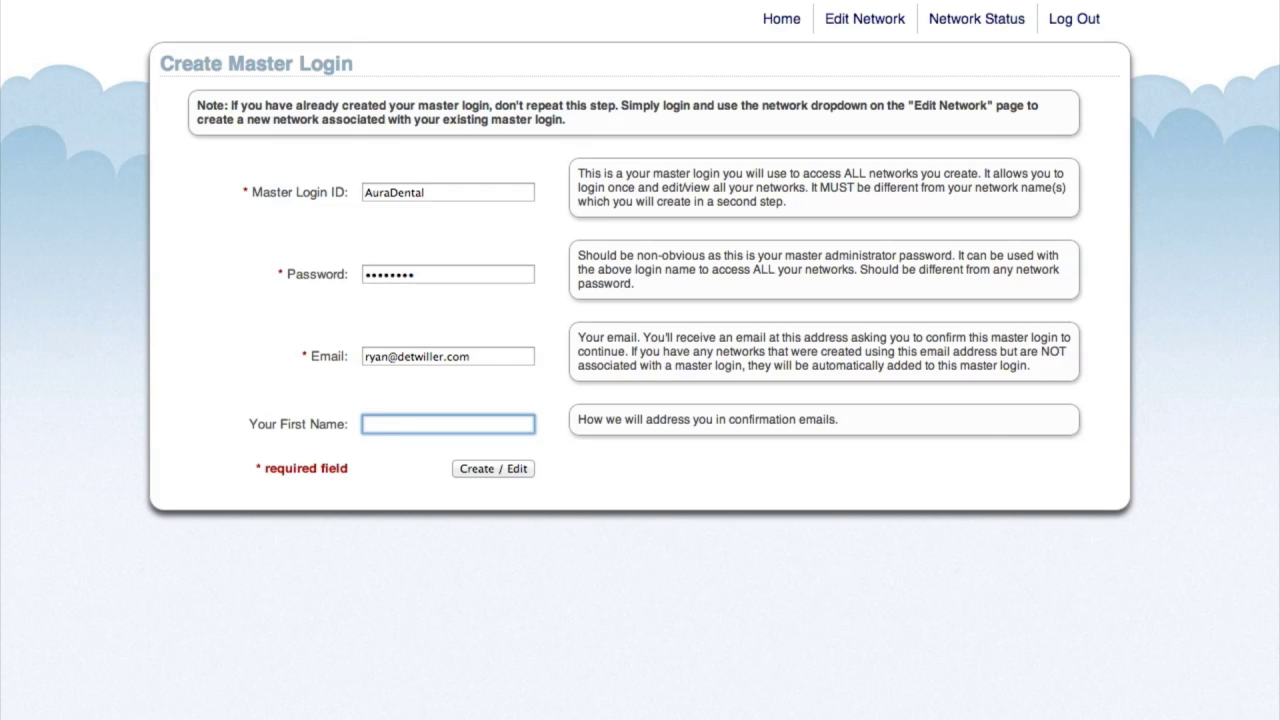
pyautogui.write('Ryan')
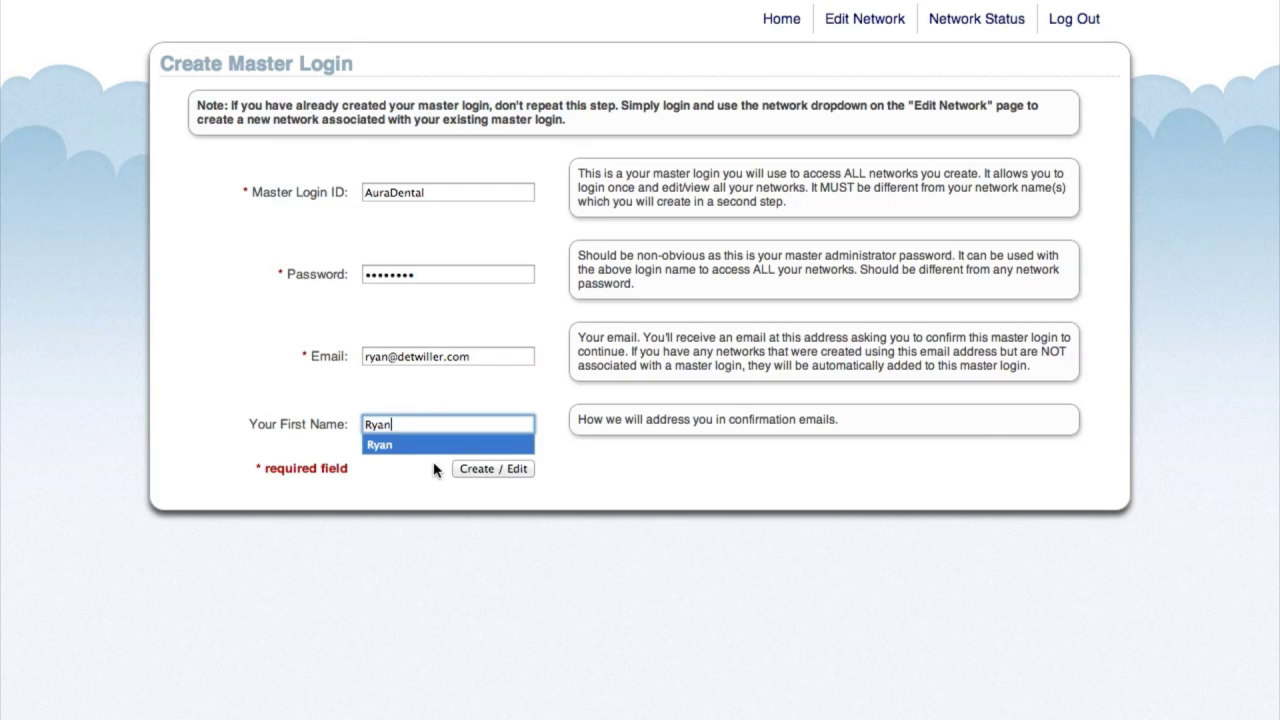
pyautogui.click(460, 447)
pyautogui.click(515, 474)
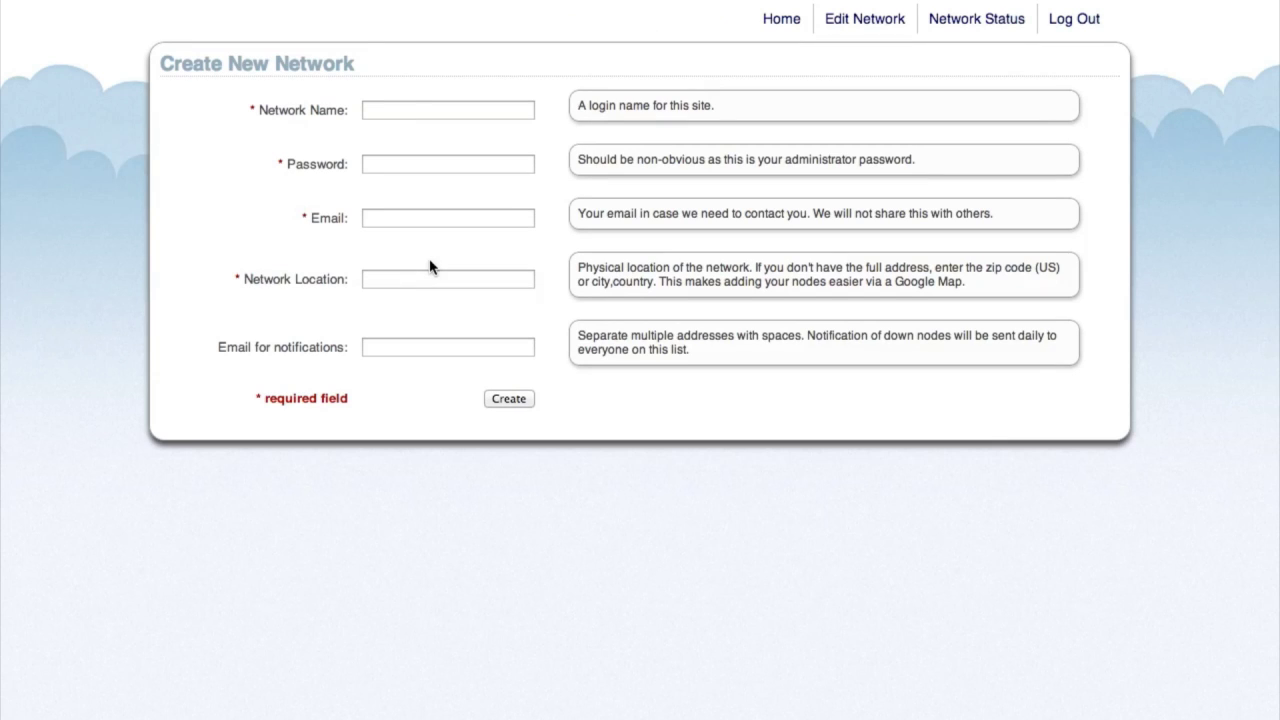
# Name the new network 'Aura Dental' and set its network password
pyautogui.click(399, 118)
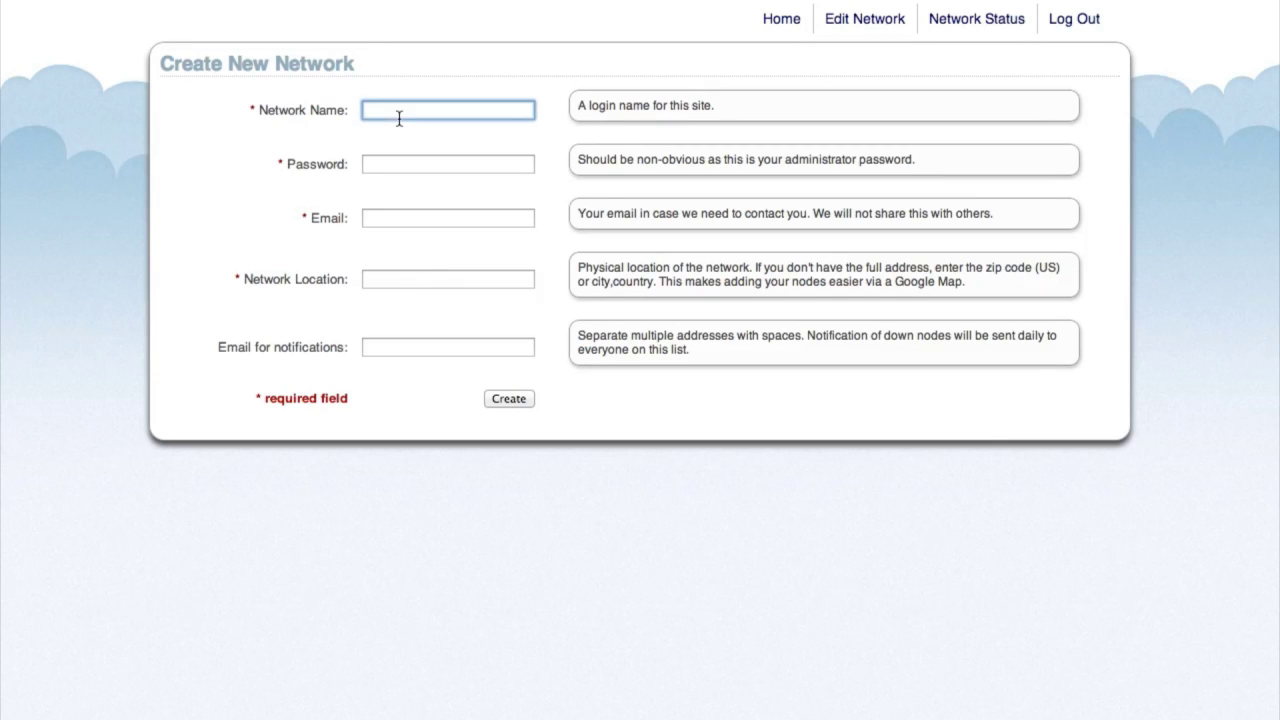
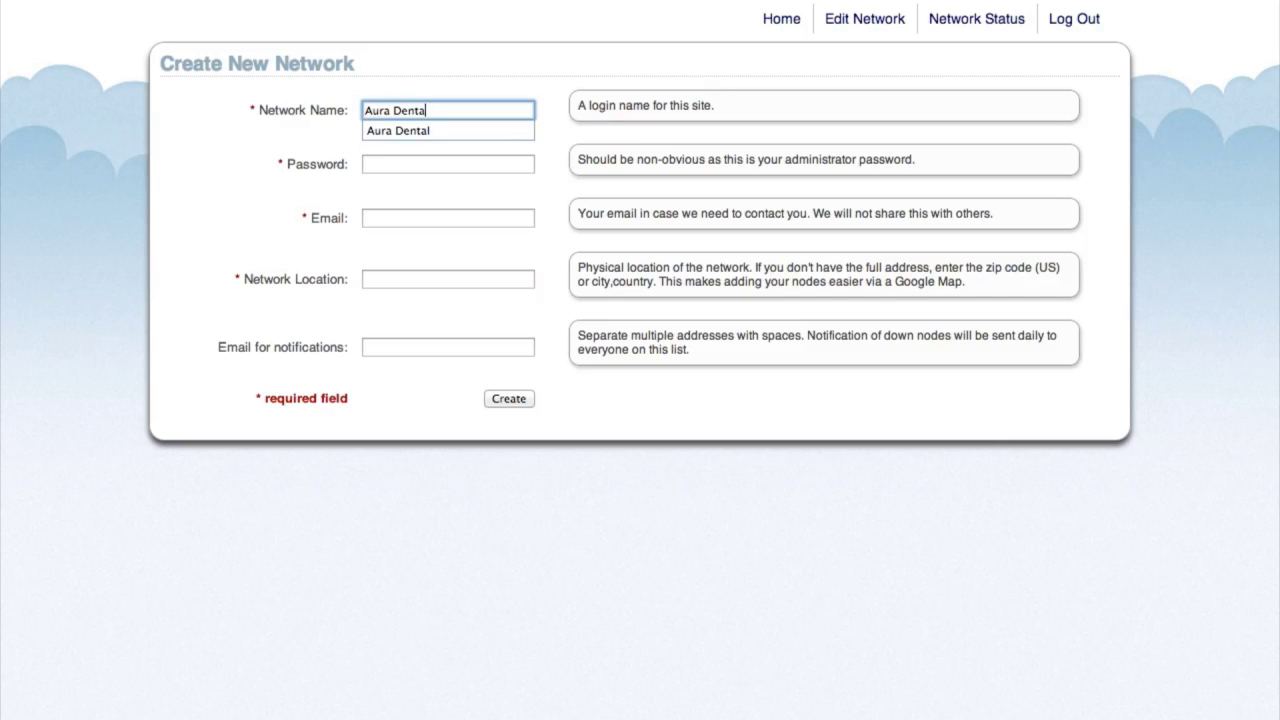
pyautogui.press('Tab')
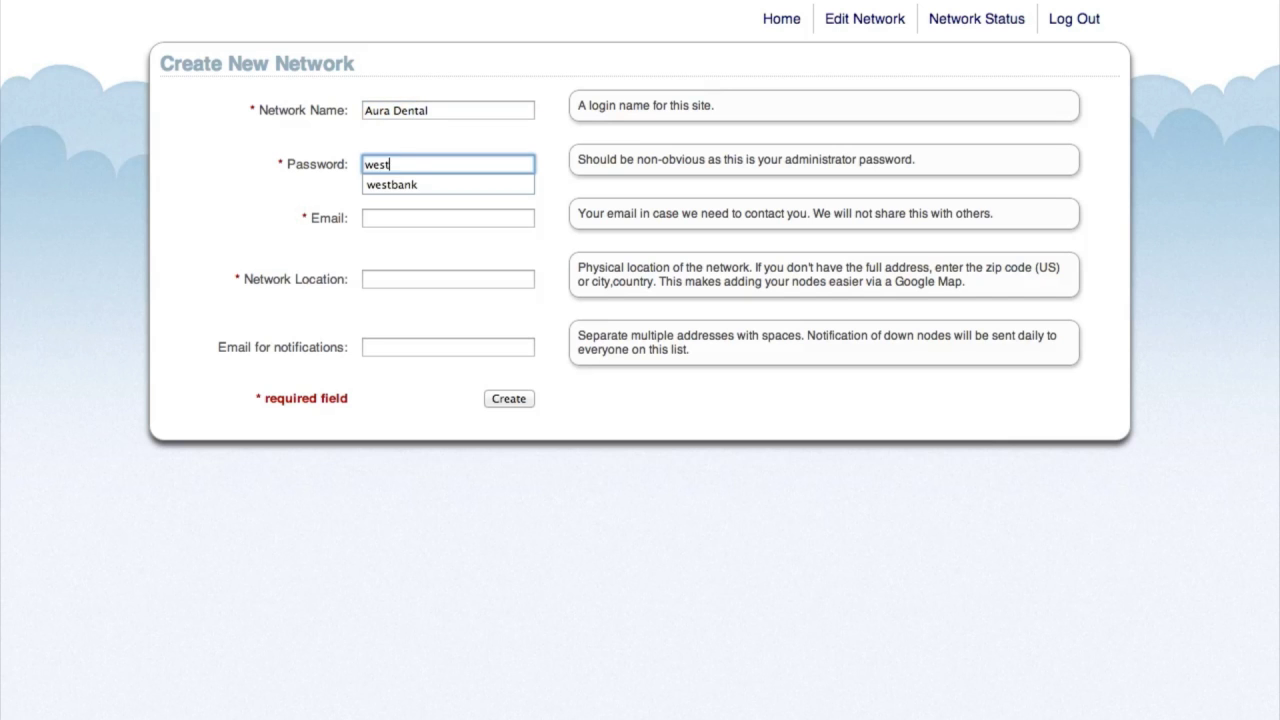
pyautogui.press('Tab')
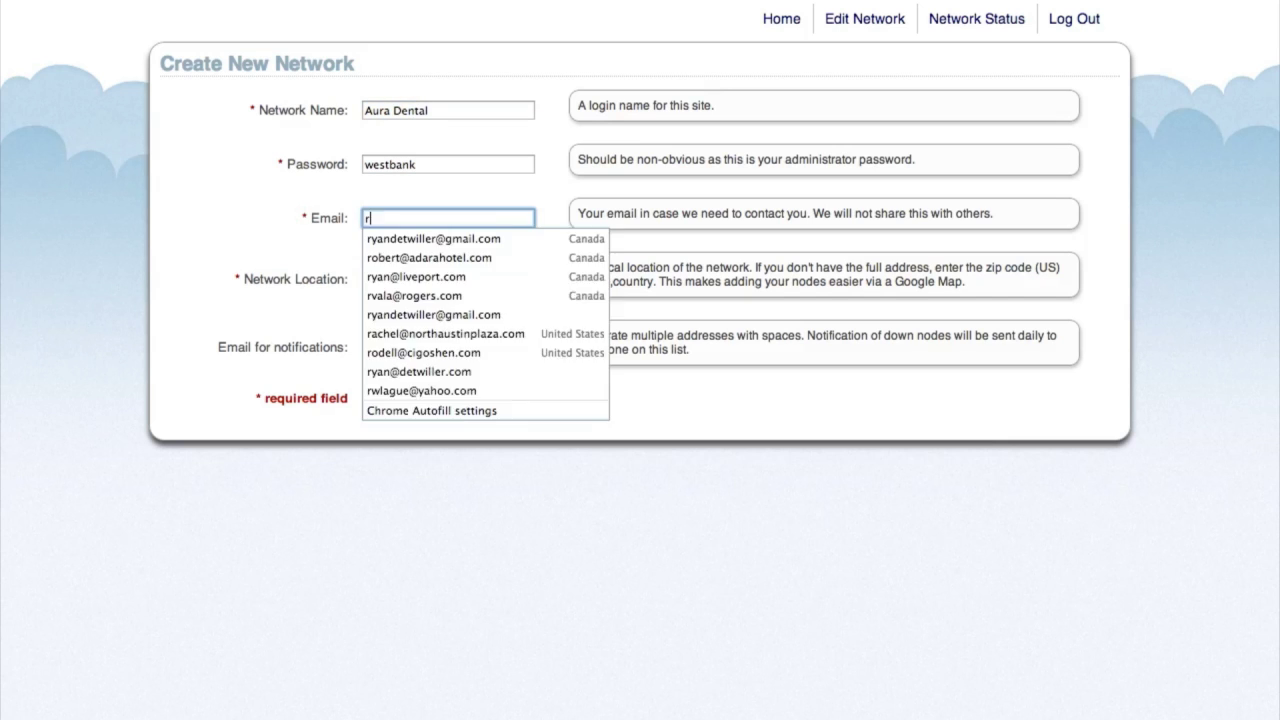
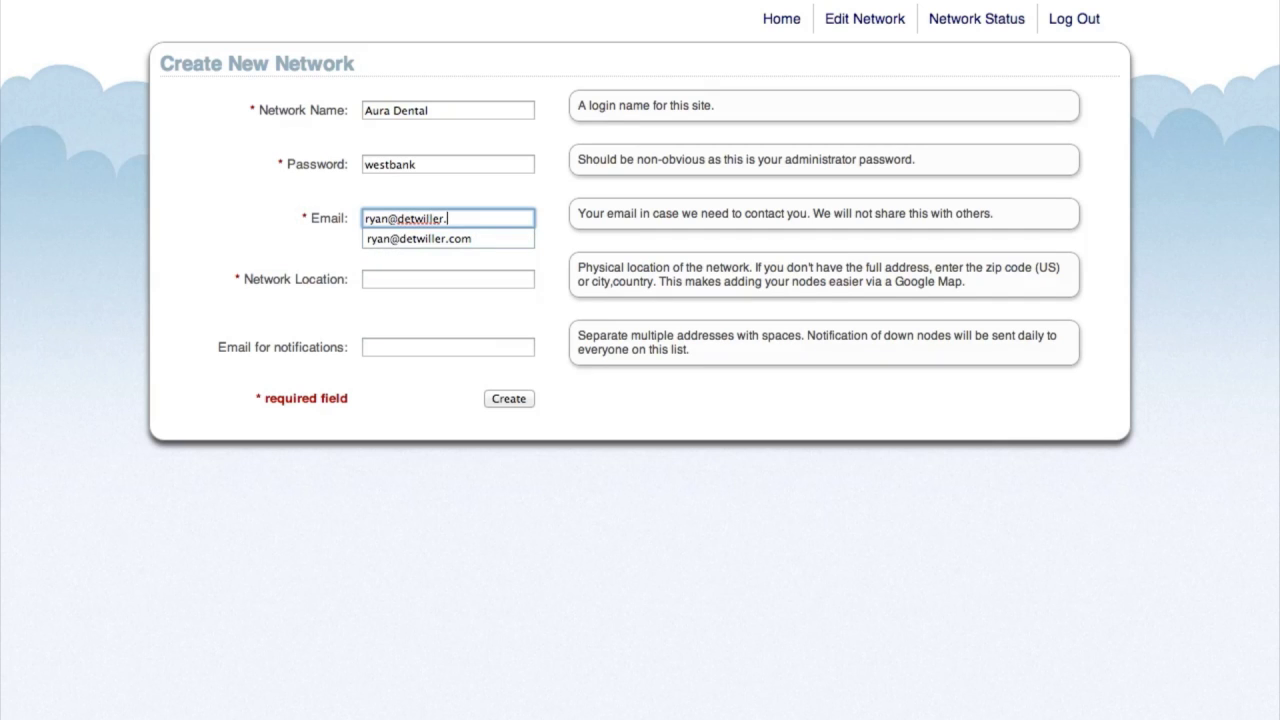
# Enter the contact e-mail, office location and notification e-mail, then create the network
pyautogui.press('Tab')
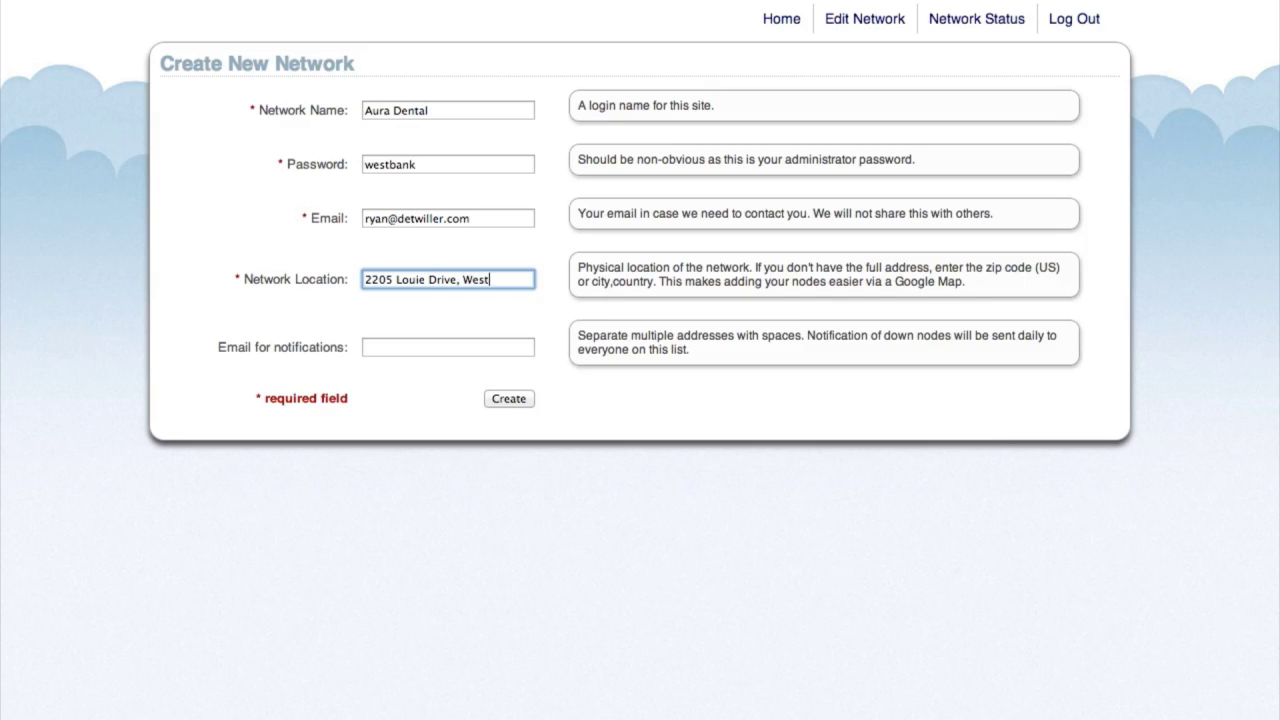
pyautogui.write('owna BC')
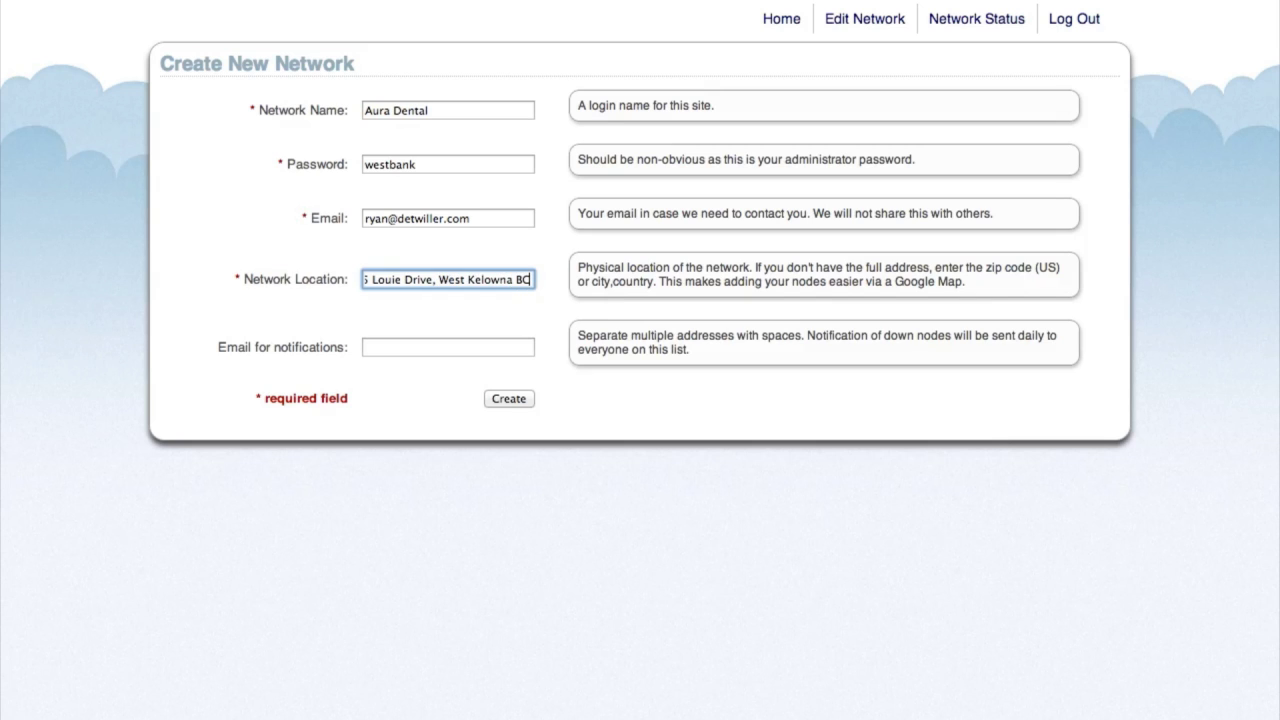
pyautogui.write(' V4T')
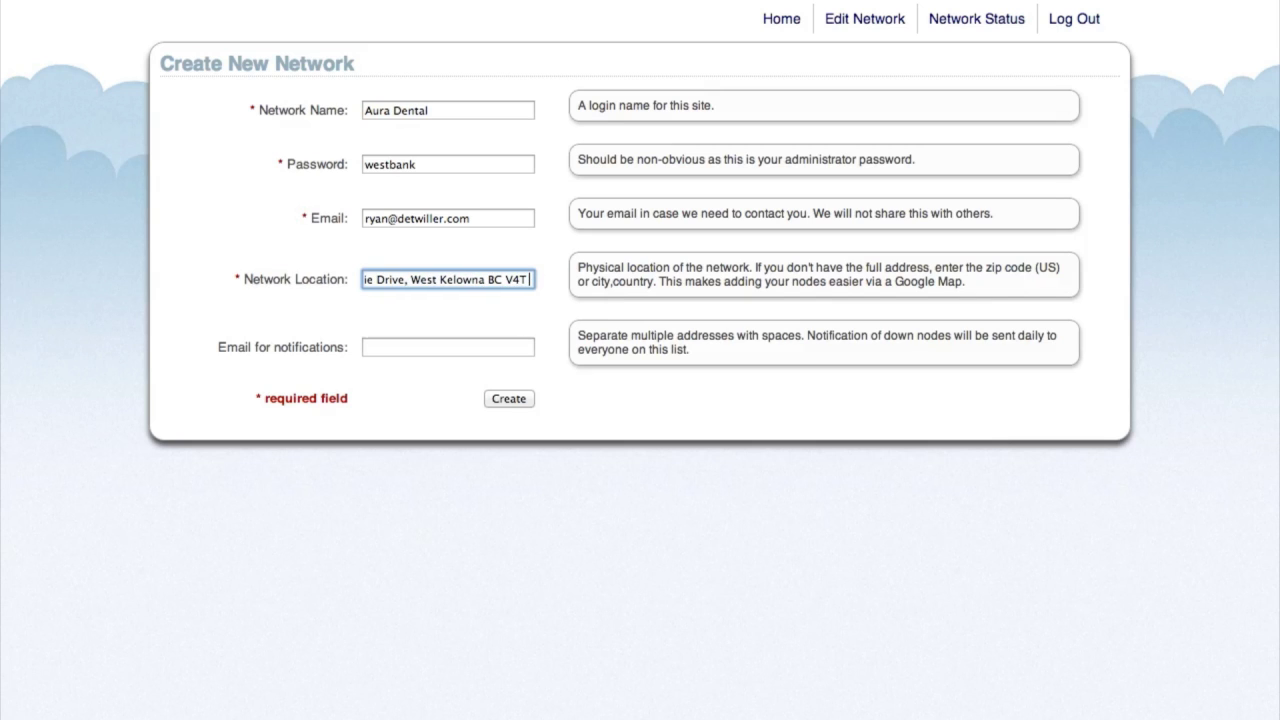
pyautogui.write(' 1C8')
pyautogui.press('Tab')
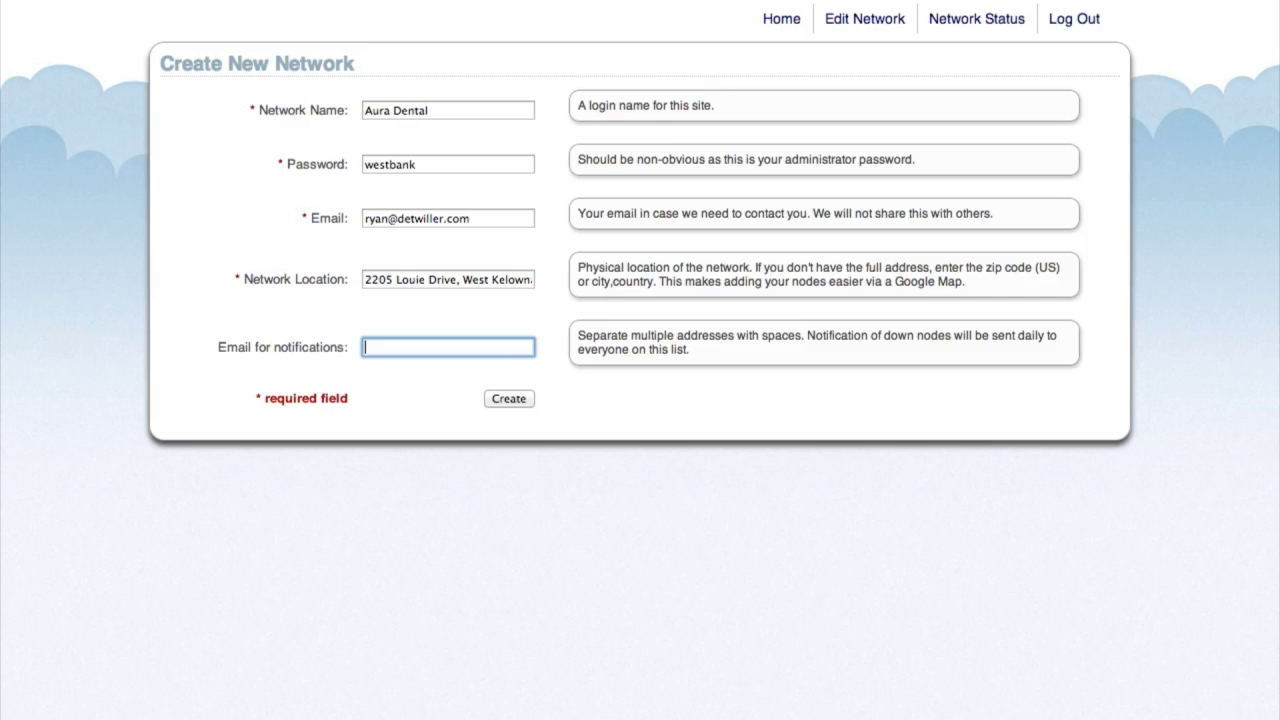
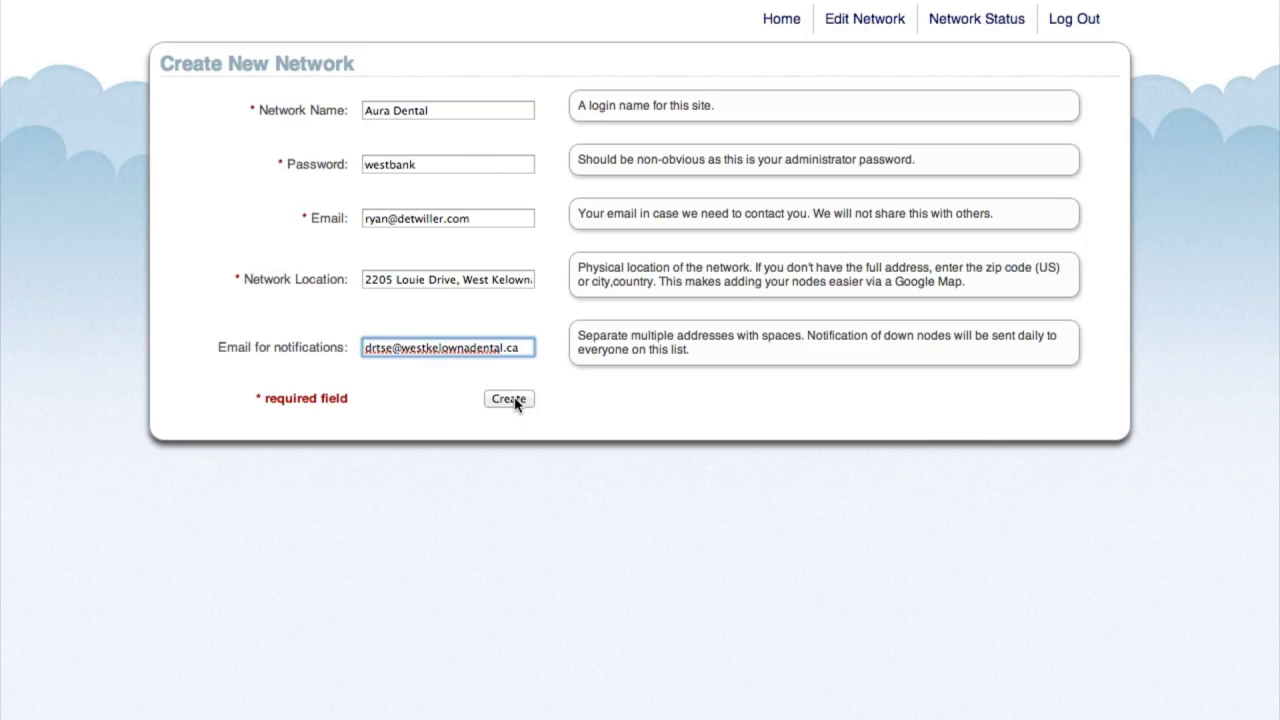
pyautogui.click(512, 400)
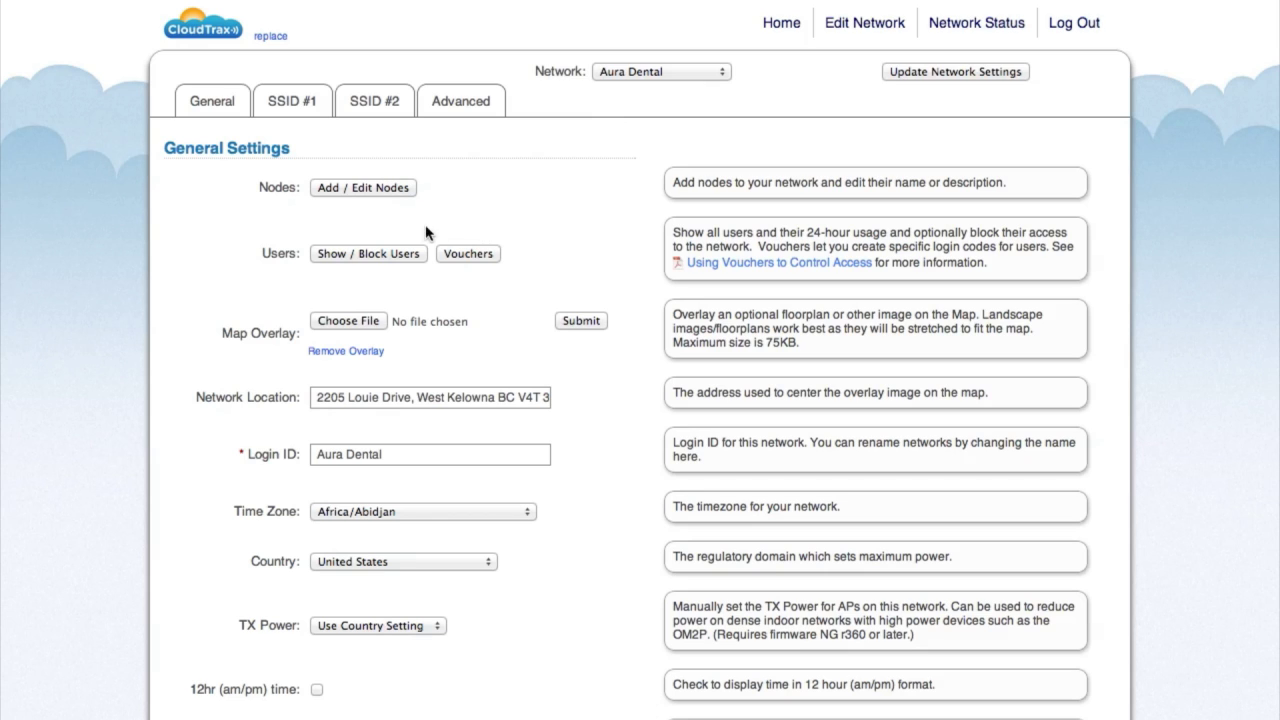
# On the satellite node map, add 'Gateway in Network Room' with MAC ac:86:74:06:0b:98
pyautogui.click(397, 194)
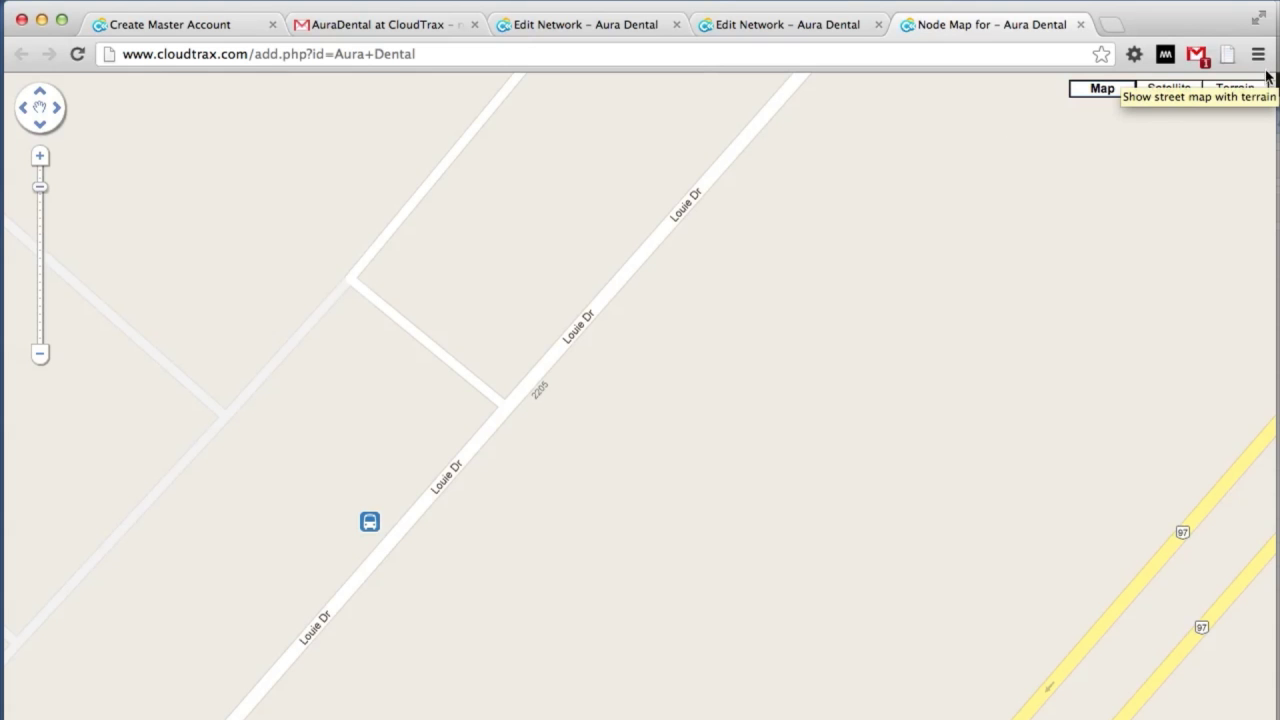
pyautogui.click(1170, 91)
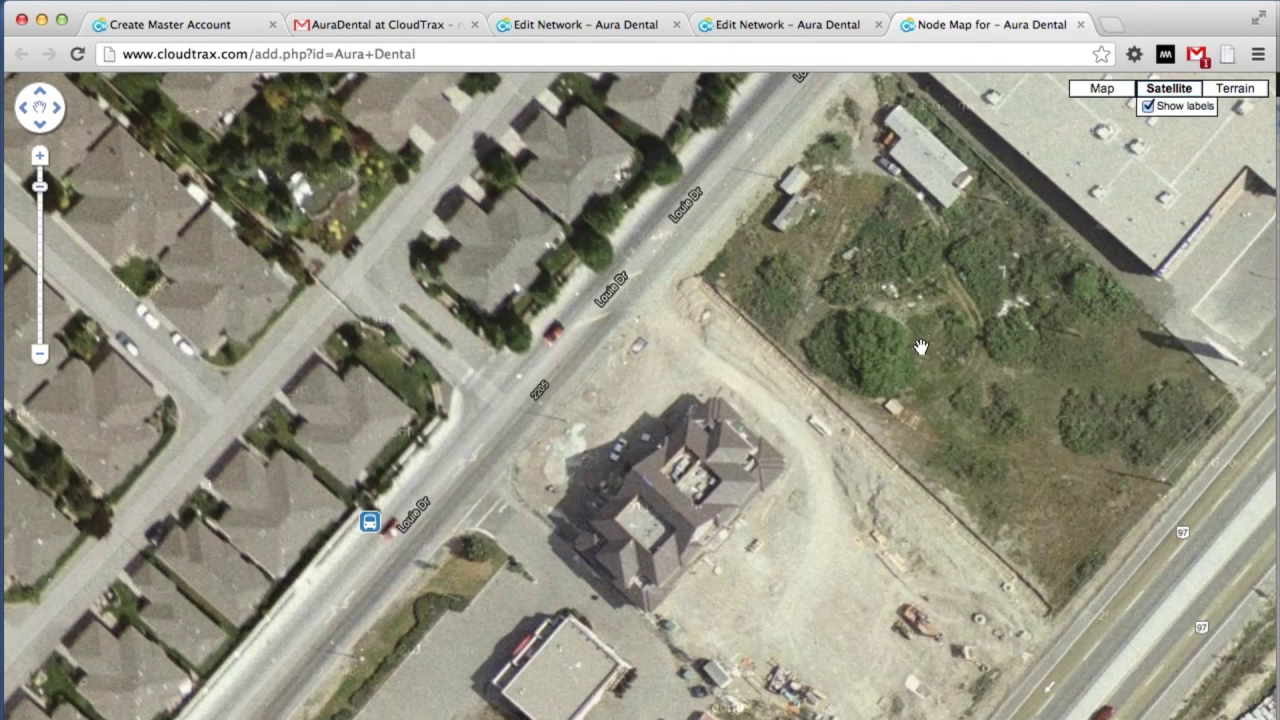
pyautogui.click(637, 522)
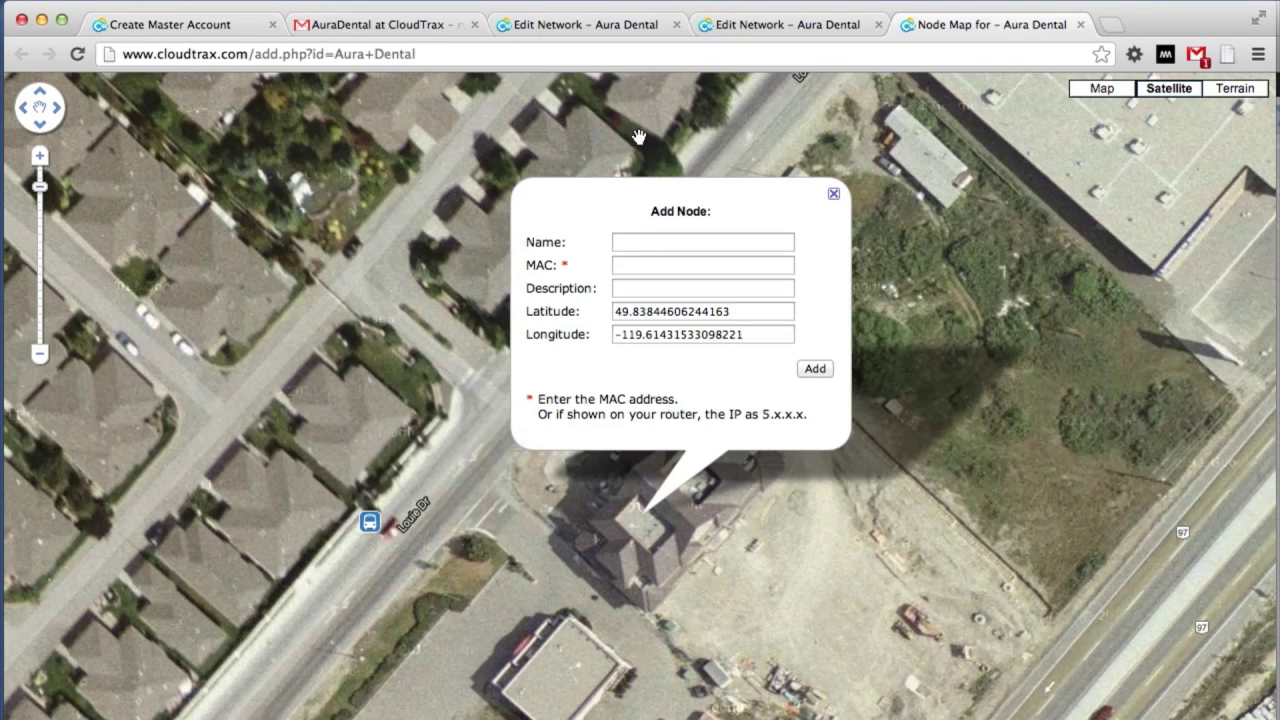
pyautogui.click(632, 241)
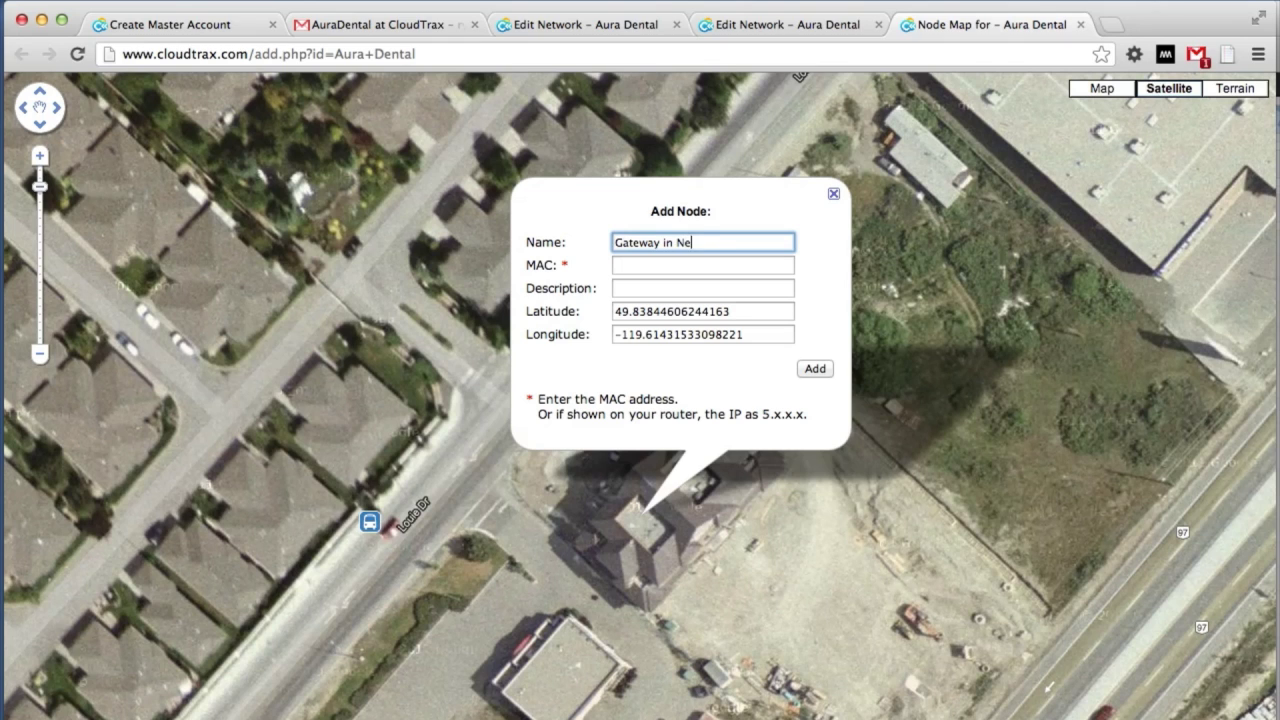
pyautogui.write('Gateway in Network Room')
pyautogui.press('Tab')
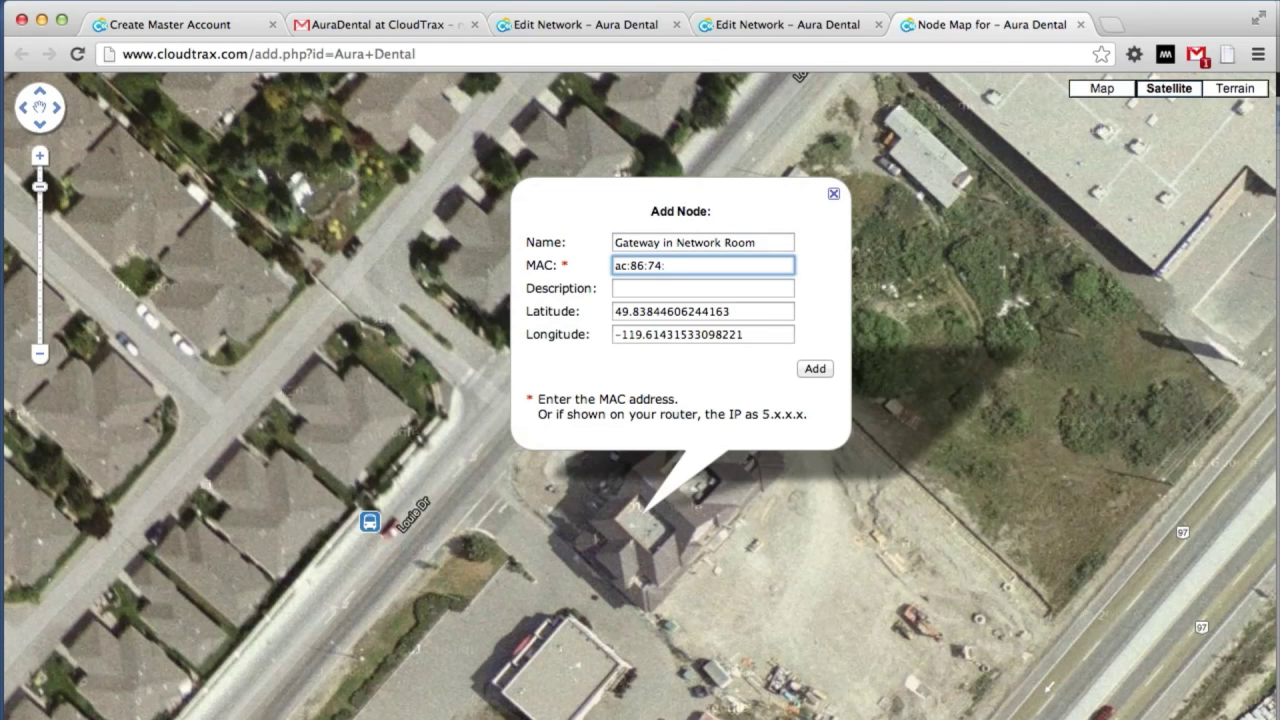
pyautogui.write('ac:86:74:06:0b:98')
pyautogui.click(815, 369)
# Add a second node on the building for the office repeater
pyautogui.click(655, 529)
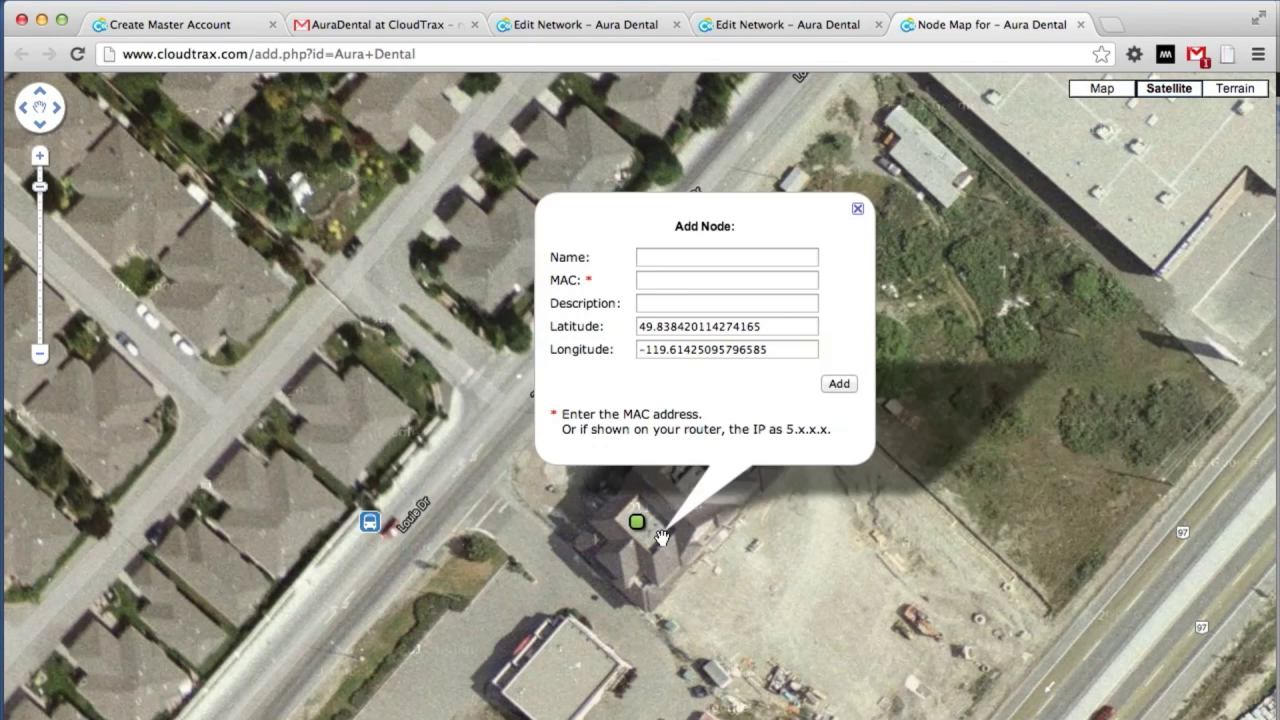
pyautogui.click(655, 258)
pyautogui.write("Repeater in Jesh's Office")
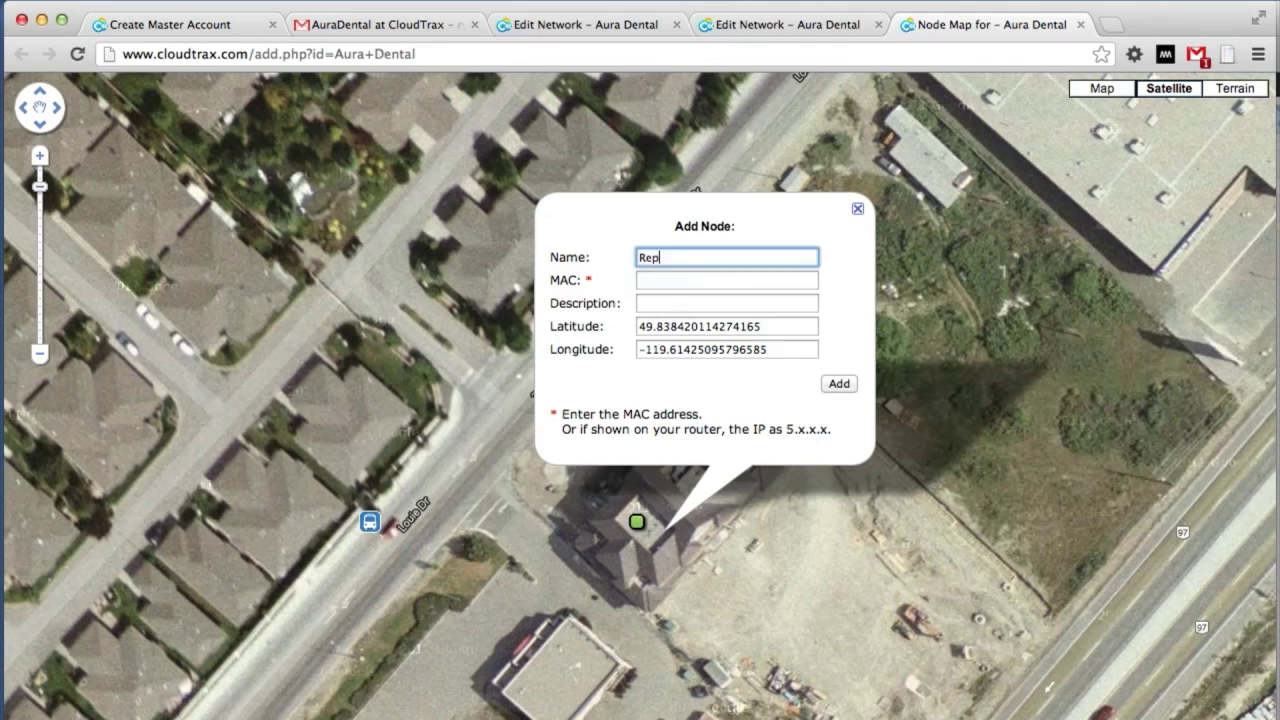
pyautogui.press('Tab')
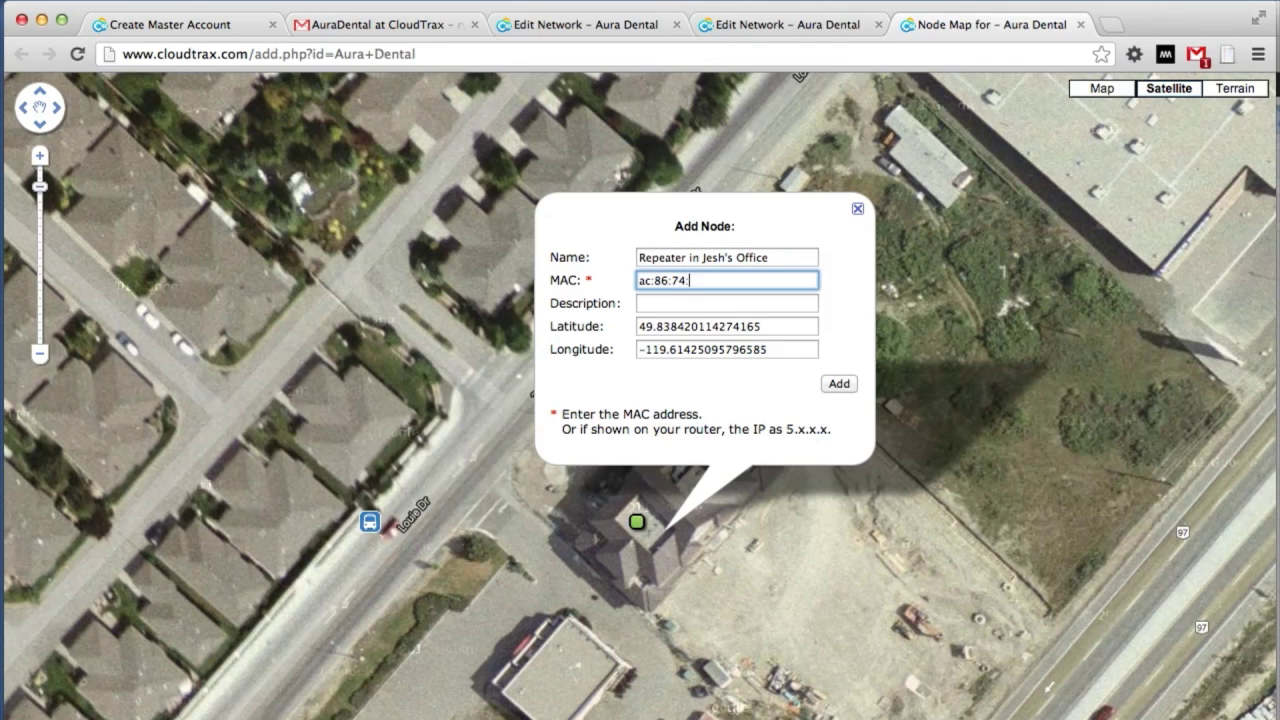
pyautogui.click(845, 385)
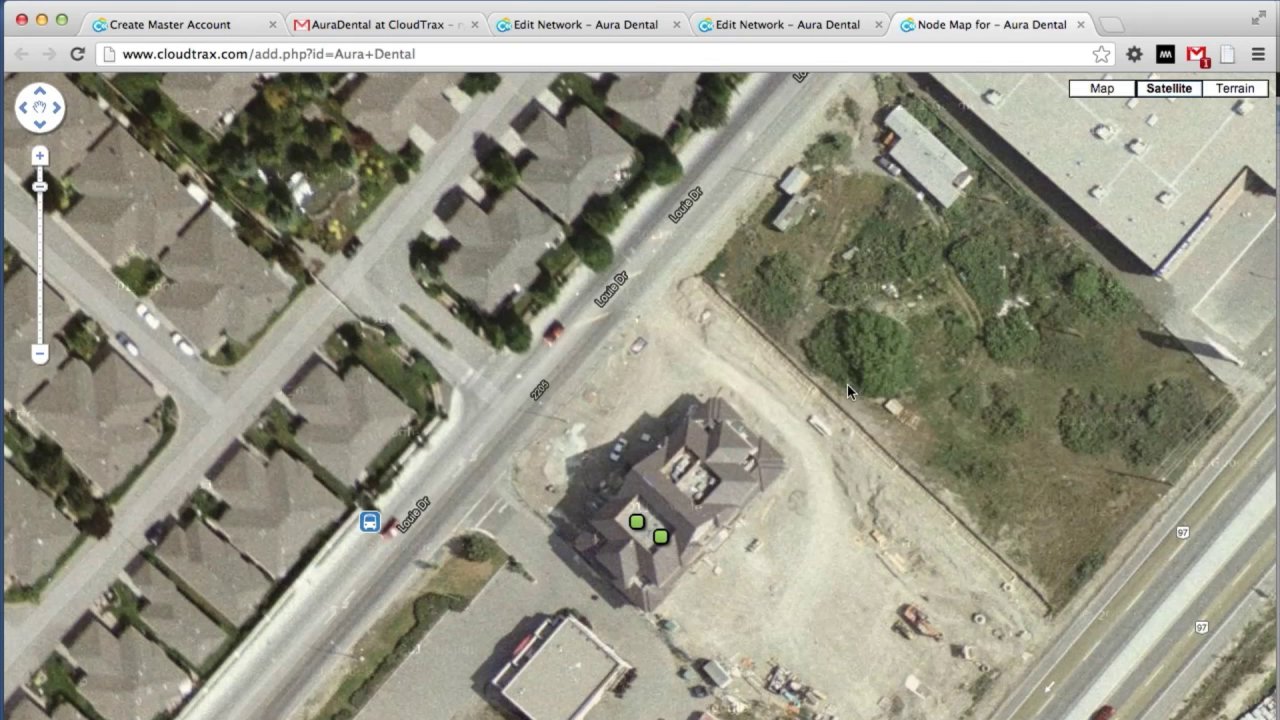
# Set the time zone to America/Los_Angeles, keeping transmit power at the country setting
pyautogui.press('super+w')
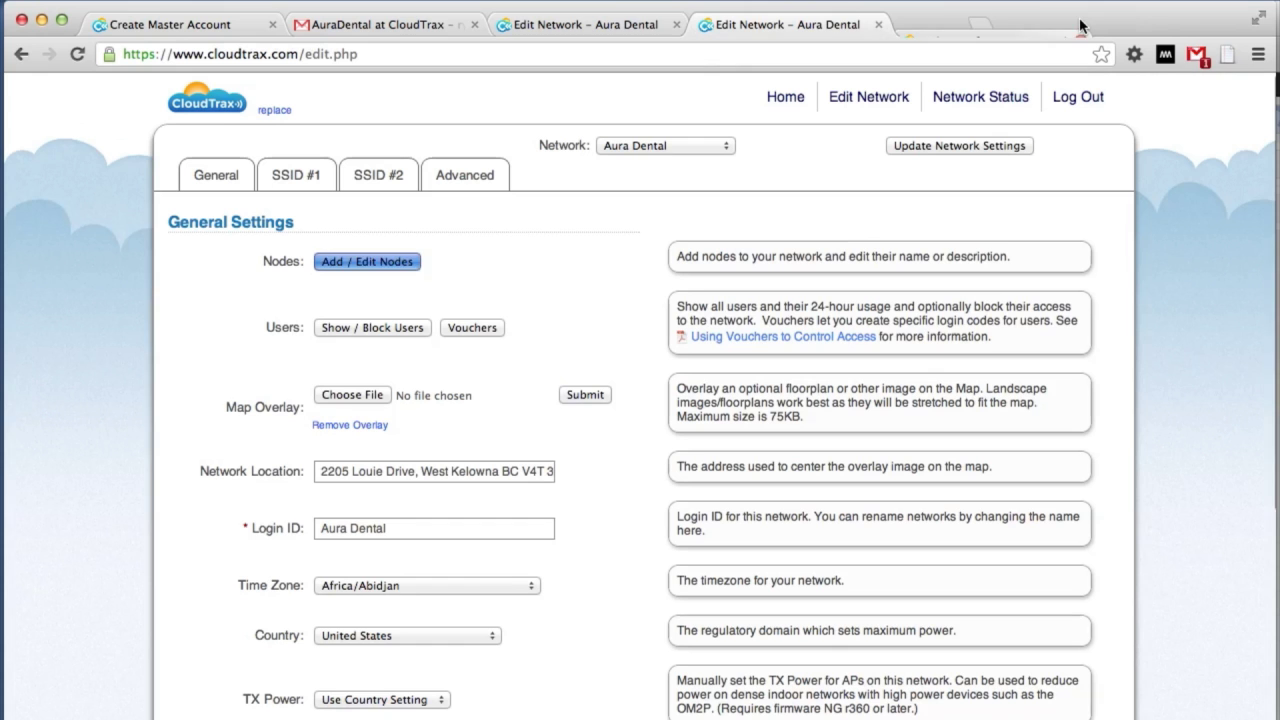
pyautogui.scroll(-5, 565, 305)
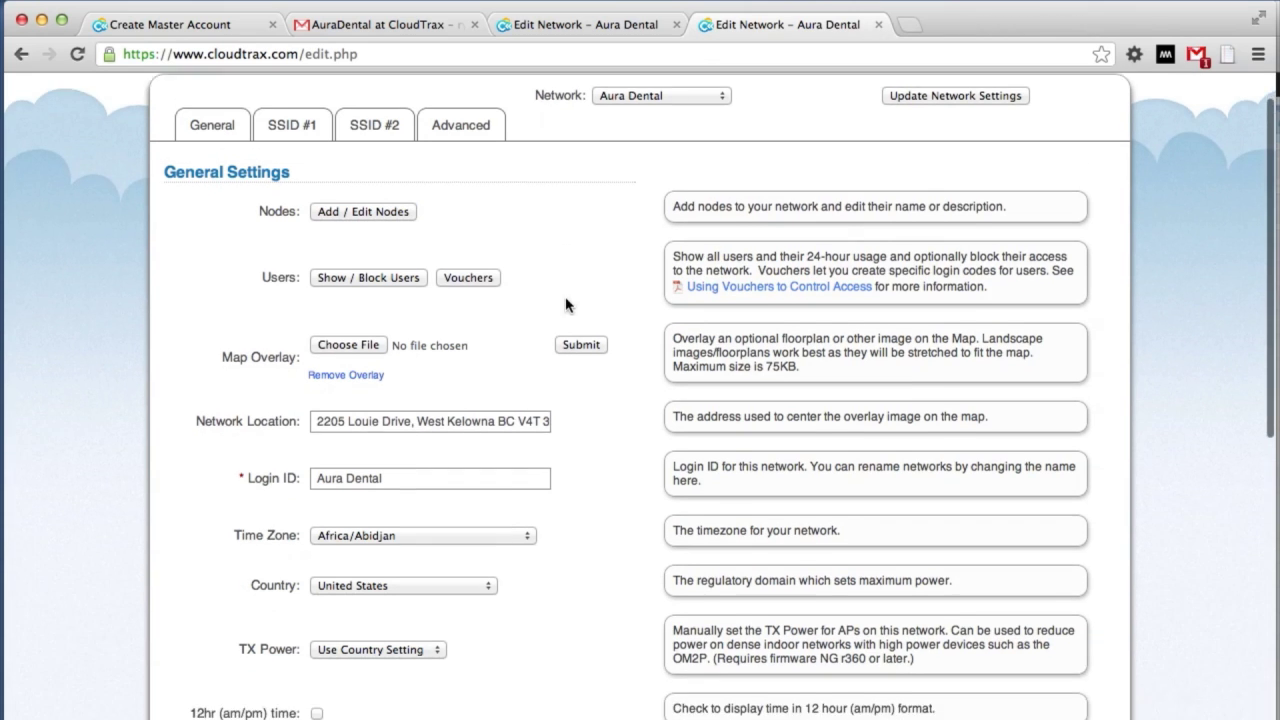
pyautogui.click(489, 386)
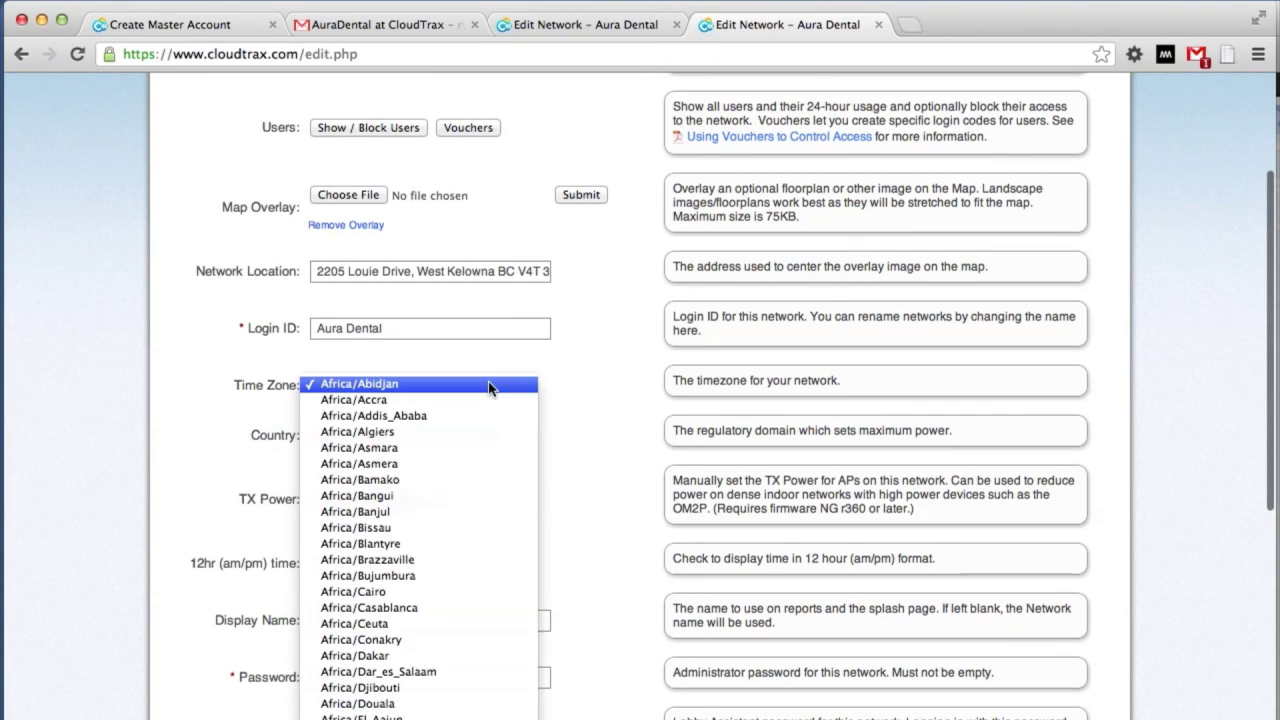
pyautogui.scroll(-5, 420, 560)
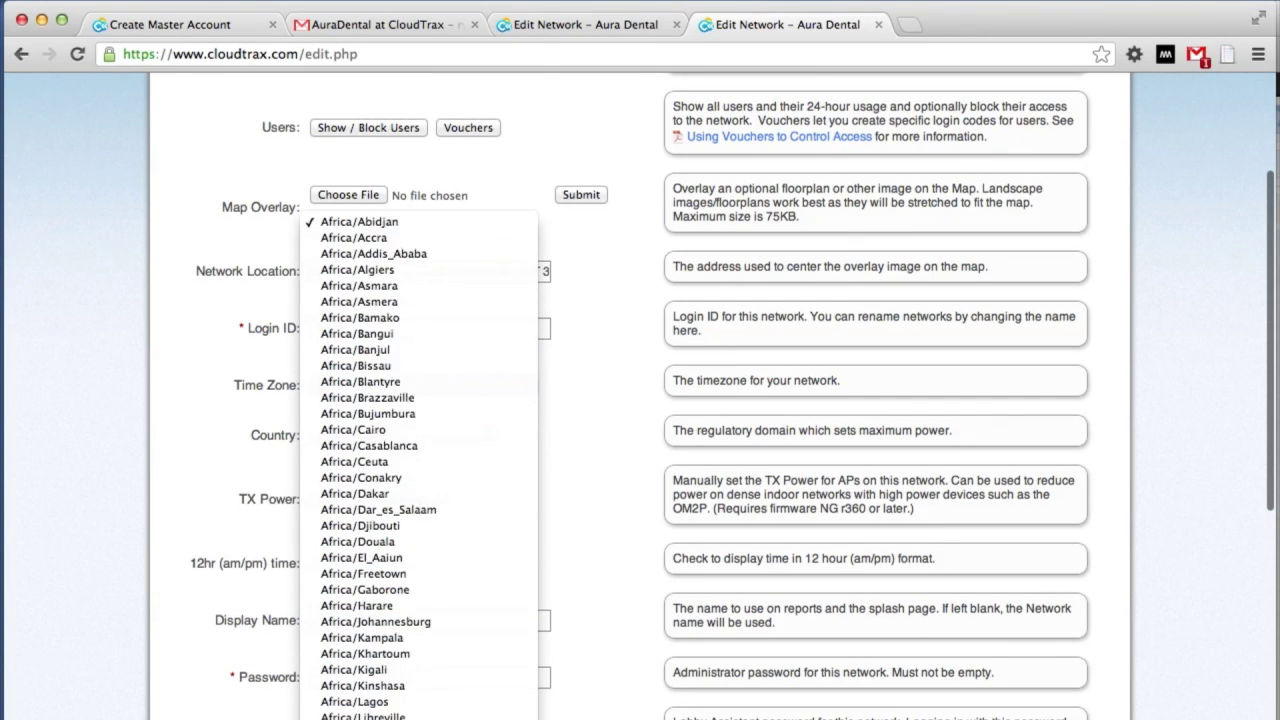
pyautogui.scroll(-12, 420, 400)
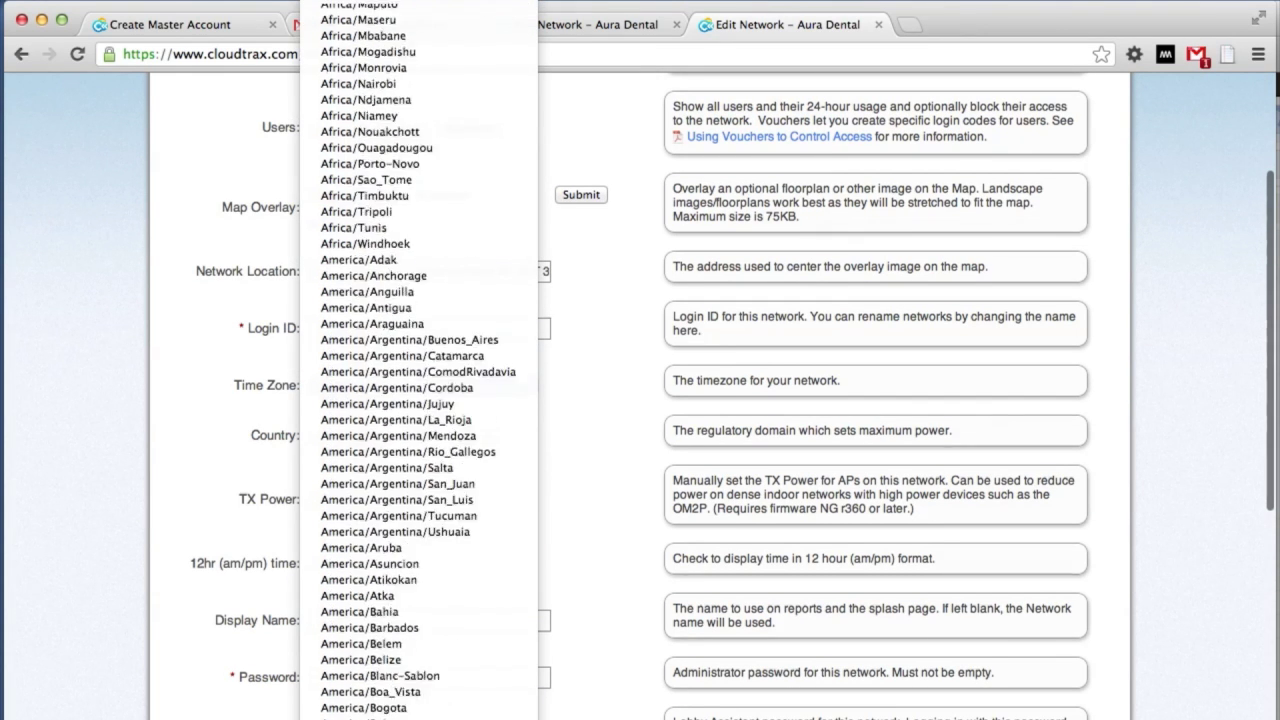
pyautogui.scroll(-10, 457, 491)
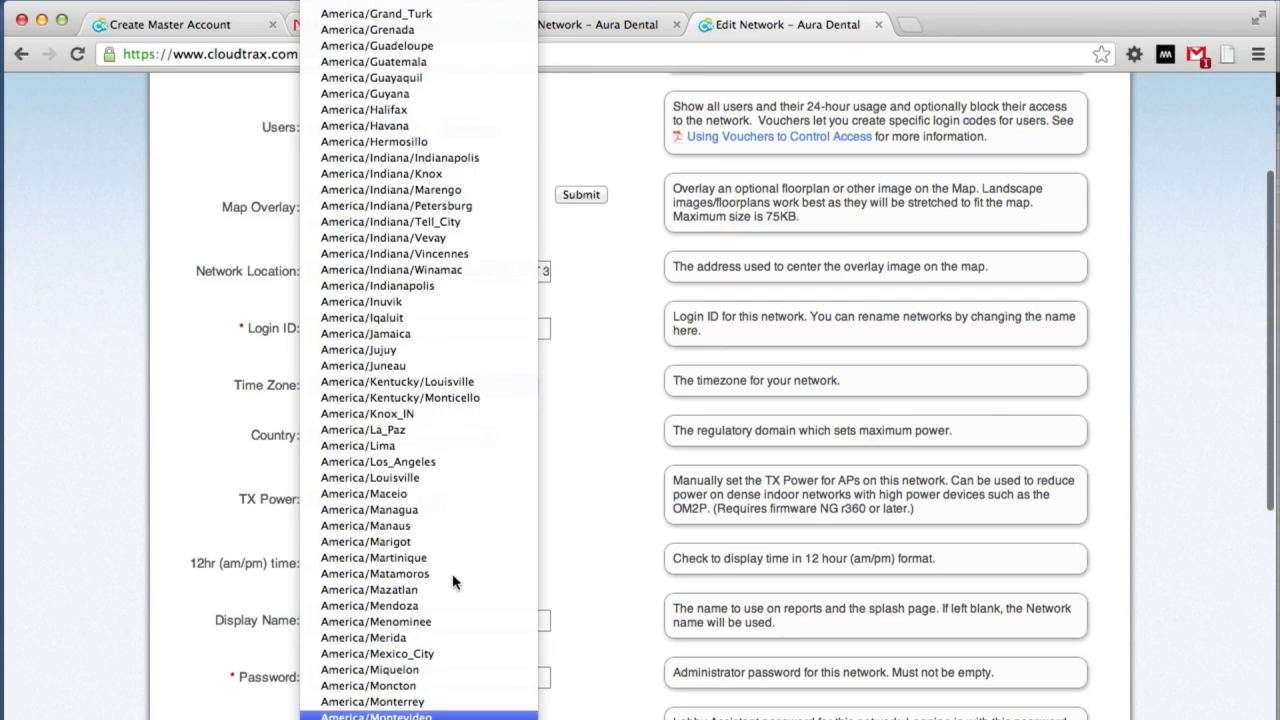
pyautogui.click(445, 457)
pyautogui.press('Tab')
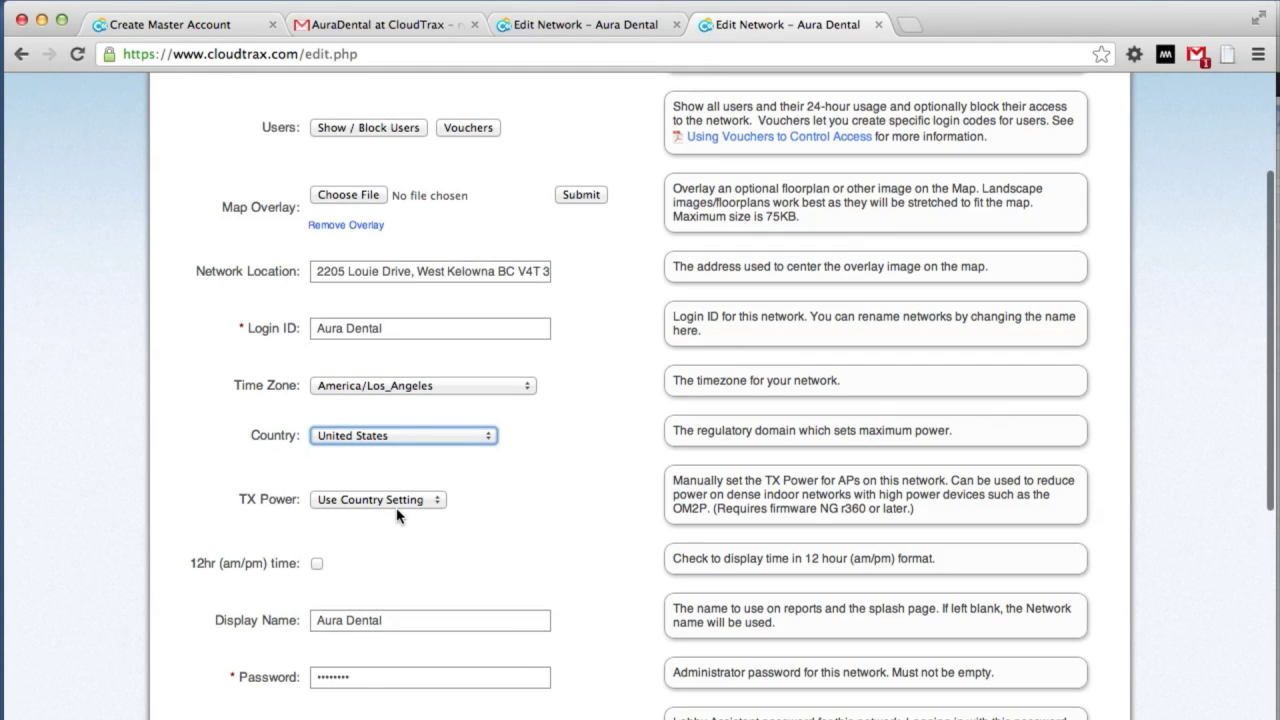
pyautogui.click(396, 501)
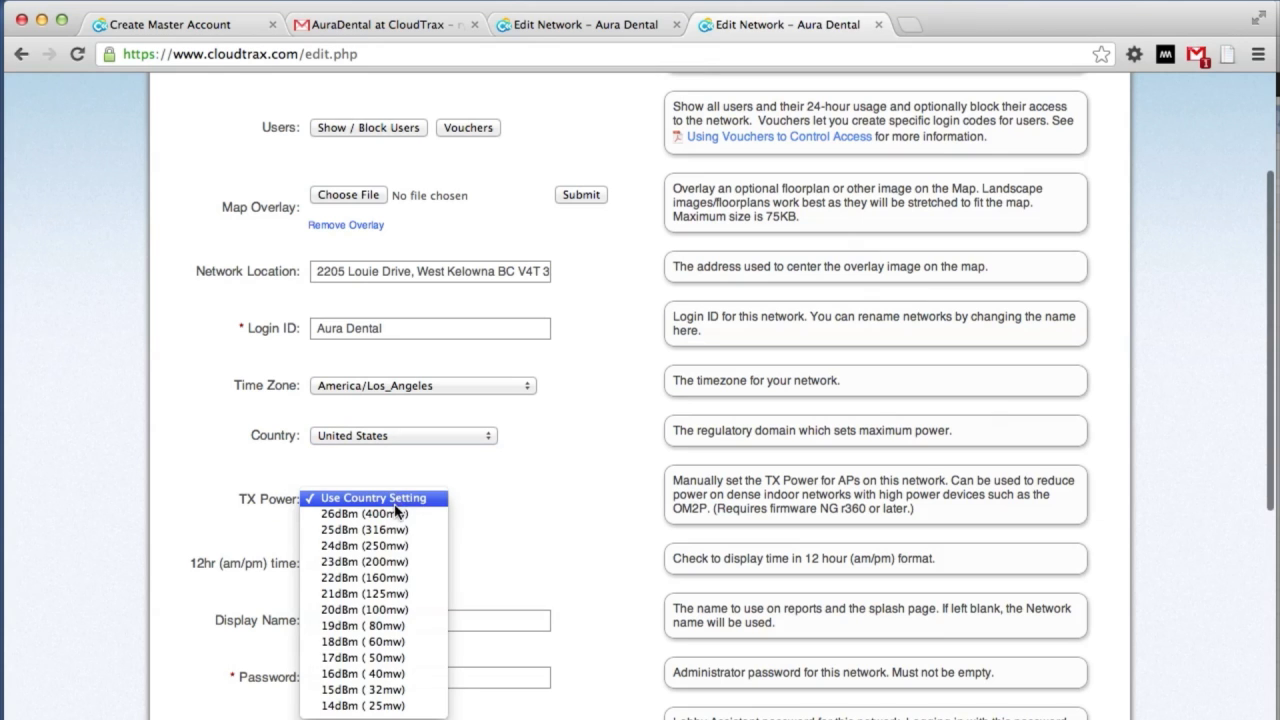
pyautogui.click(396, 498)
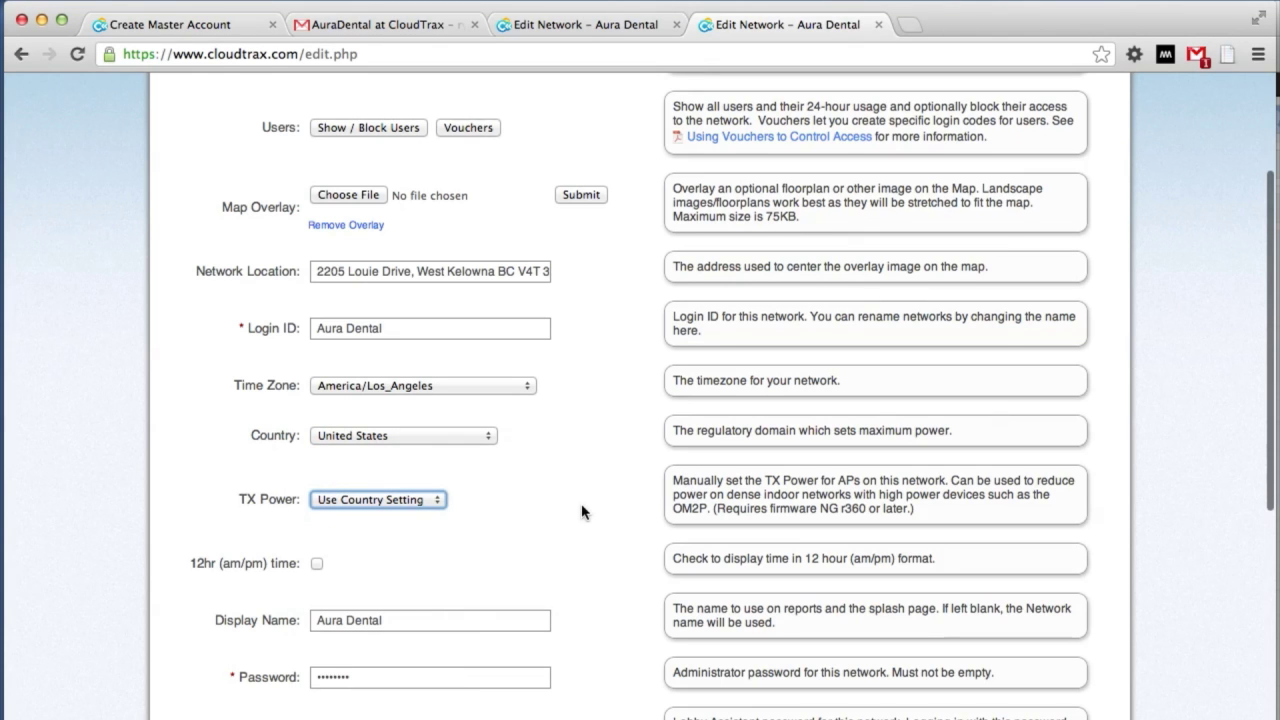
# Turn on 12-hour time and hourly e-mail outage alerts, and save the network settings
pyautogui.scroll(-3, 581, 503)
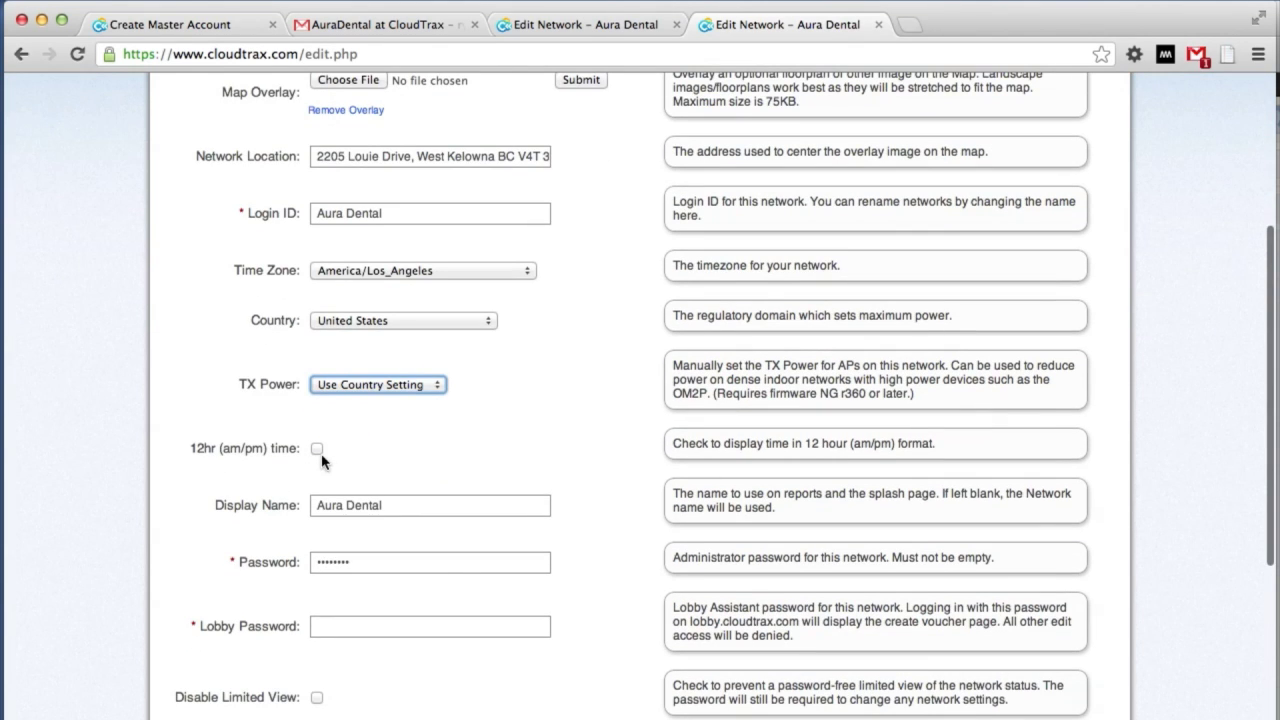
pyautogui.click(316, 449)
pyautogui.scroll(-6, 560, 412)
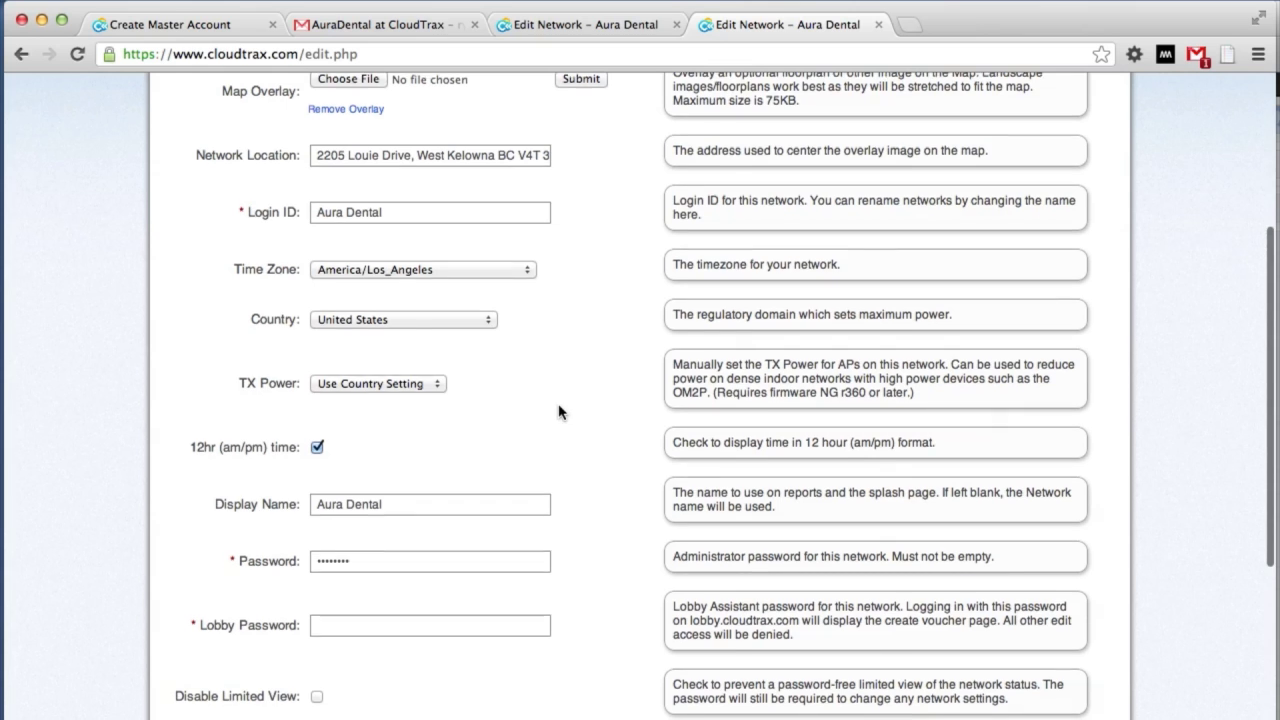
pyautogui.scroll(-5, 558, 410)
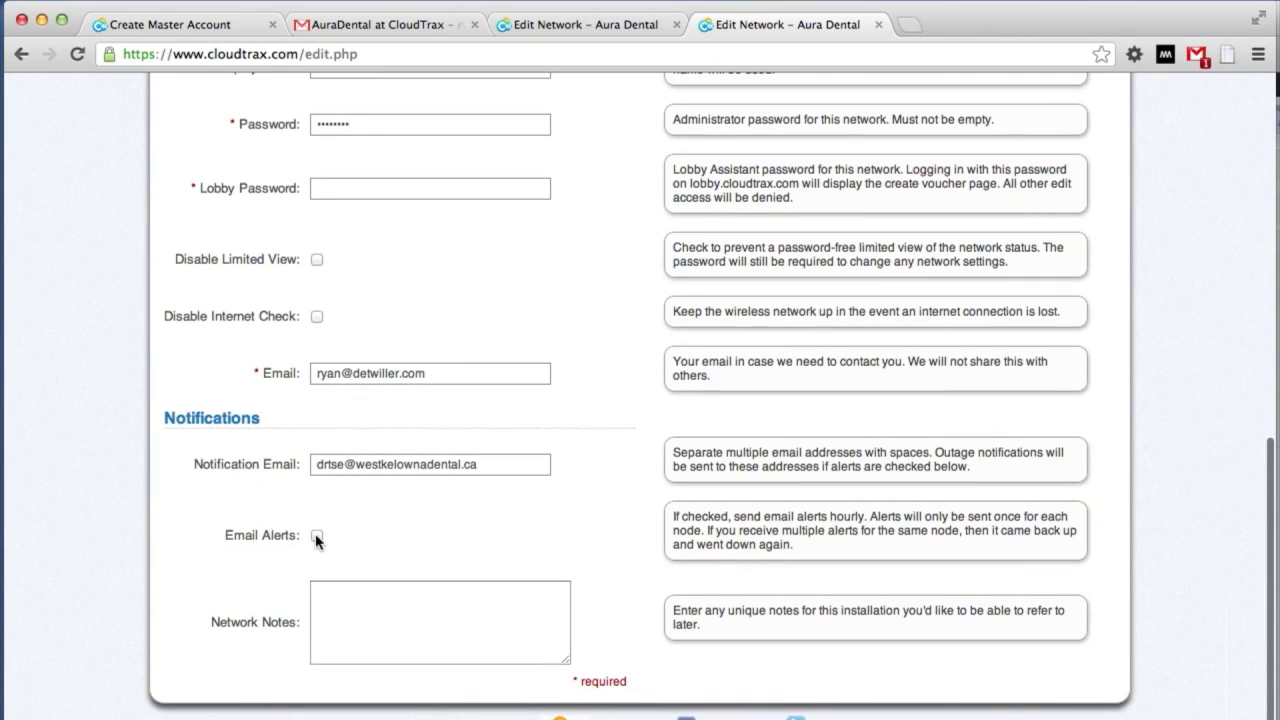
pyautogui.click(316, 537)
pyautogui.scroll(15, 603, 514)
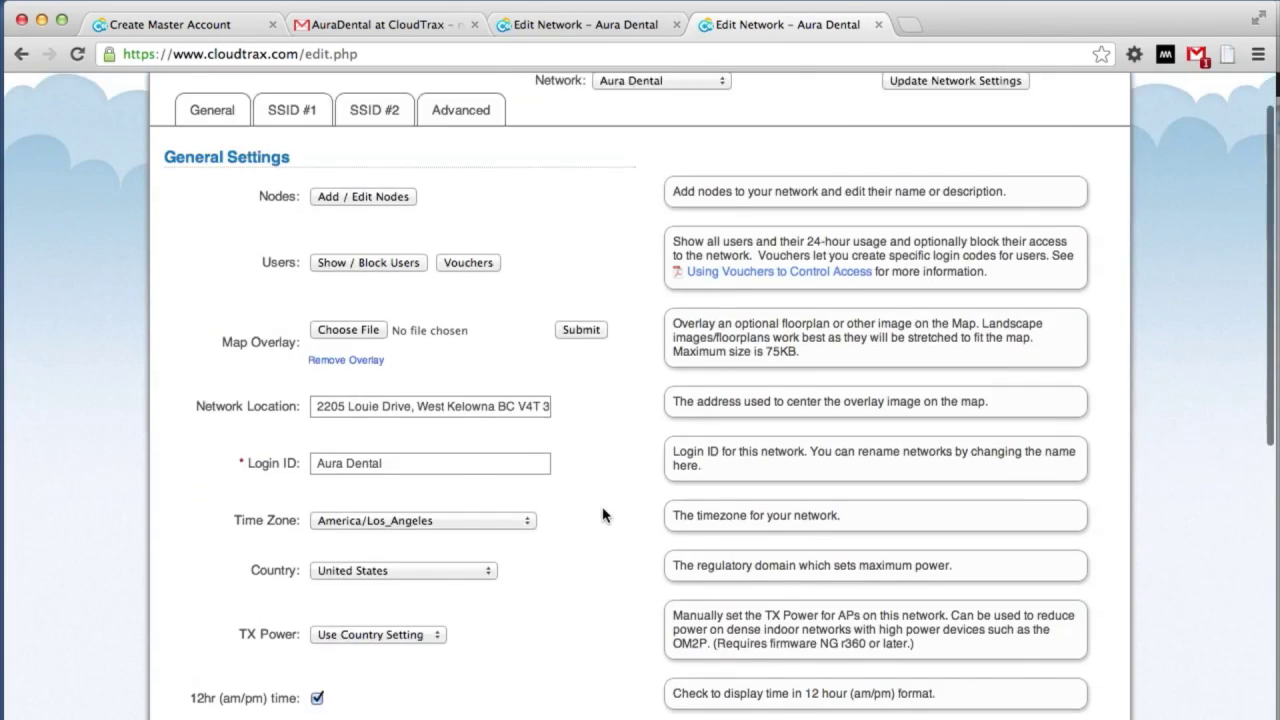
pyautogui.click(924, 168)
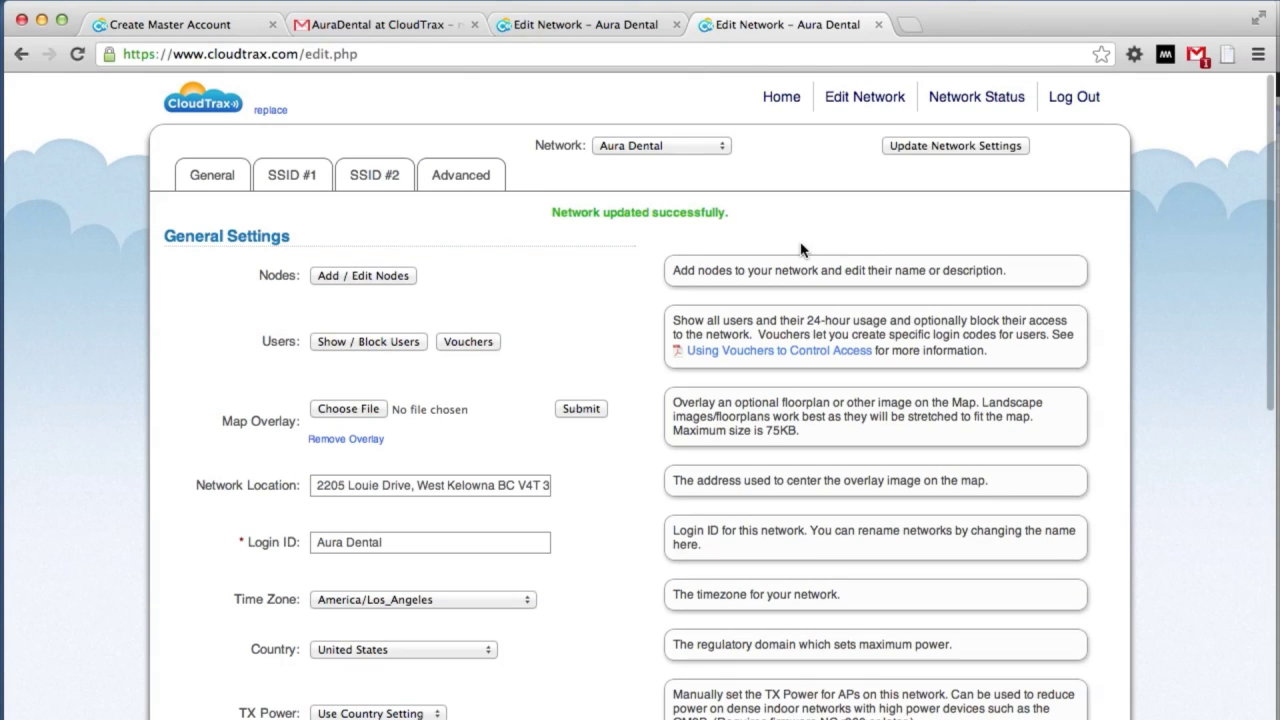
pyautogui.click(290, 182)
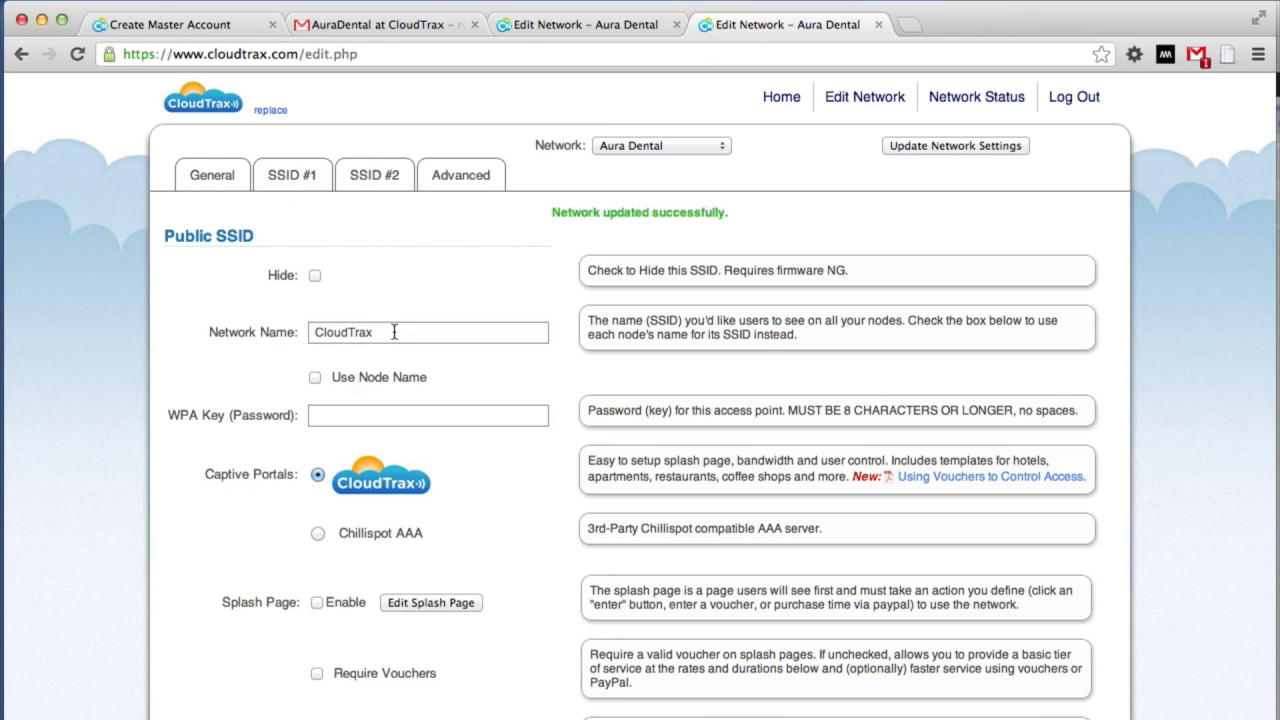
pyautogui.moveTo(394, 332); pyautogui.dragTo(266, 329)
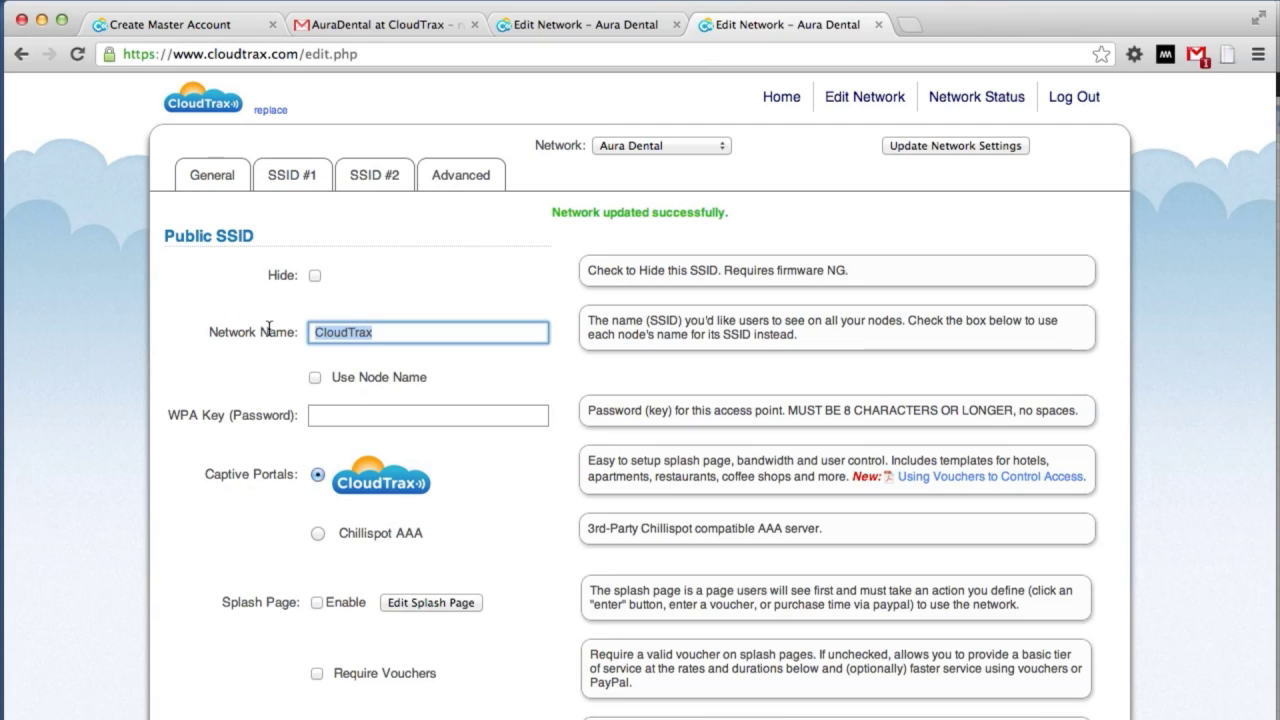
pyautogui.write('Aur')
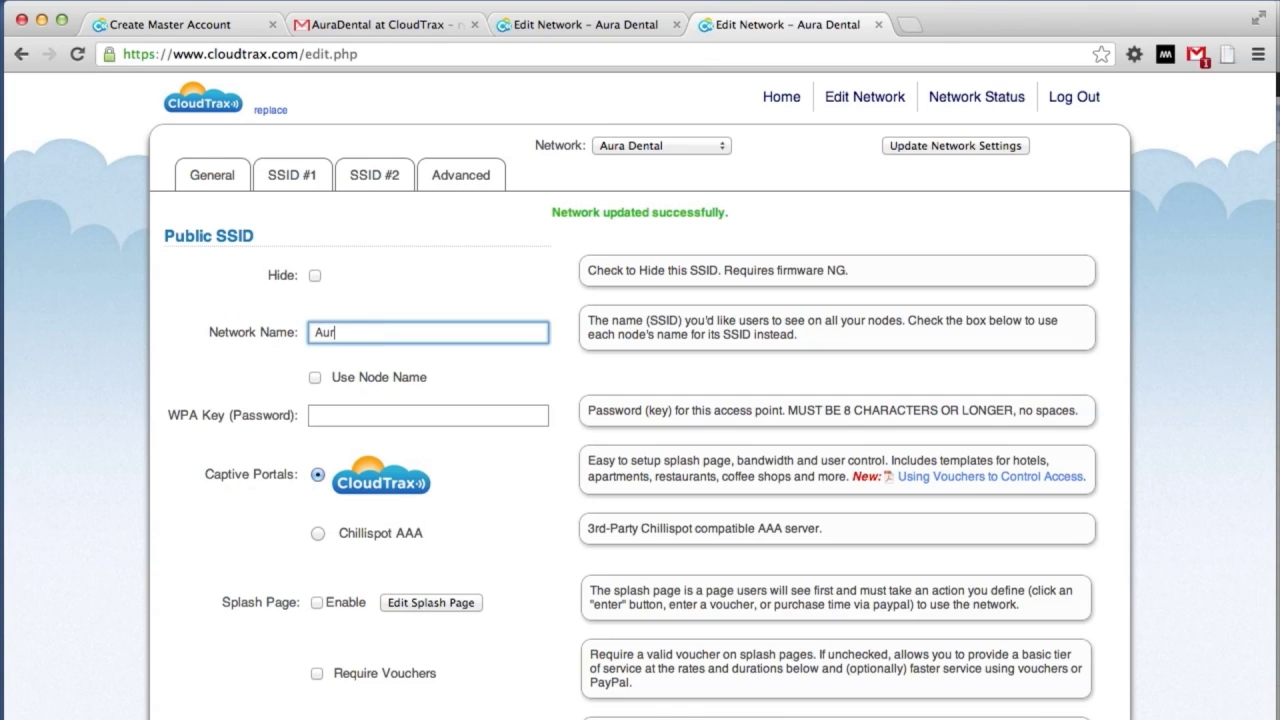
pyautogui.write('a Dental')
pyautogui.press('Tab')
pyautogui.scroll(-2, 640, 400)
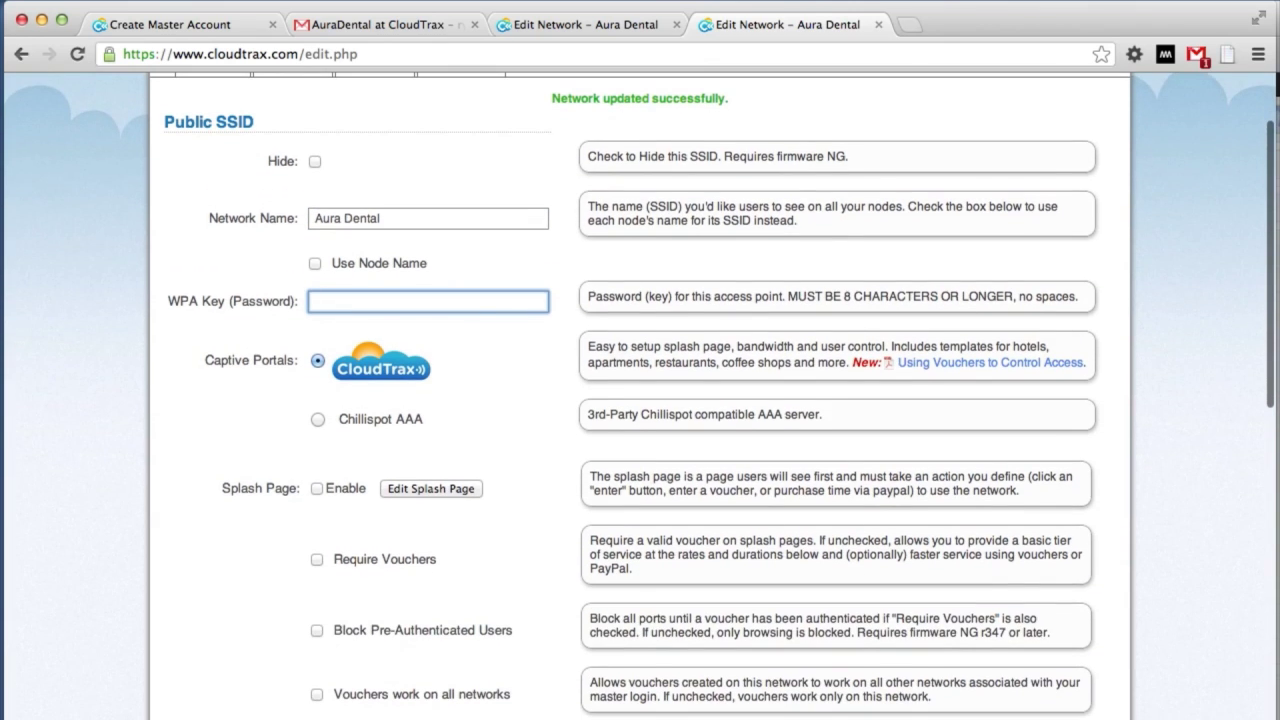
pyautogui.scroll(-1, 640, 400)
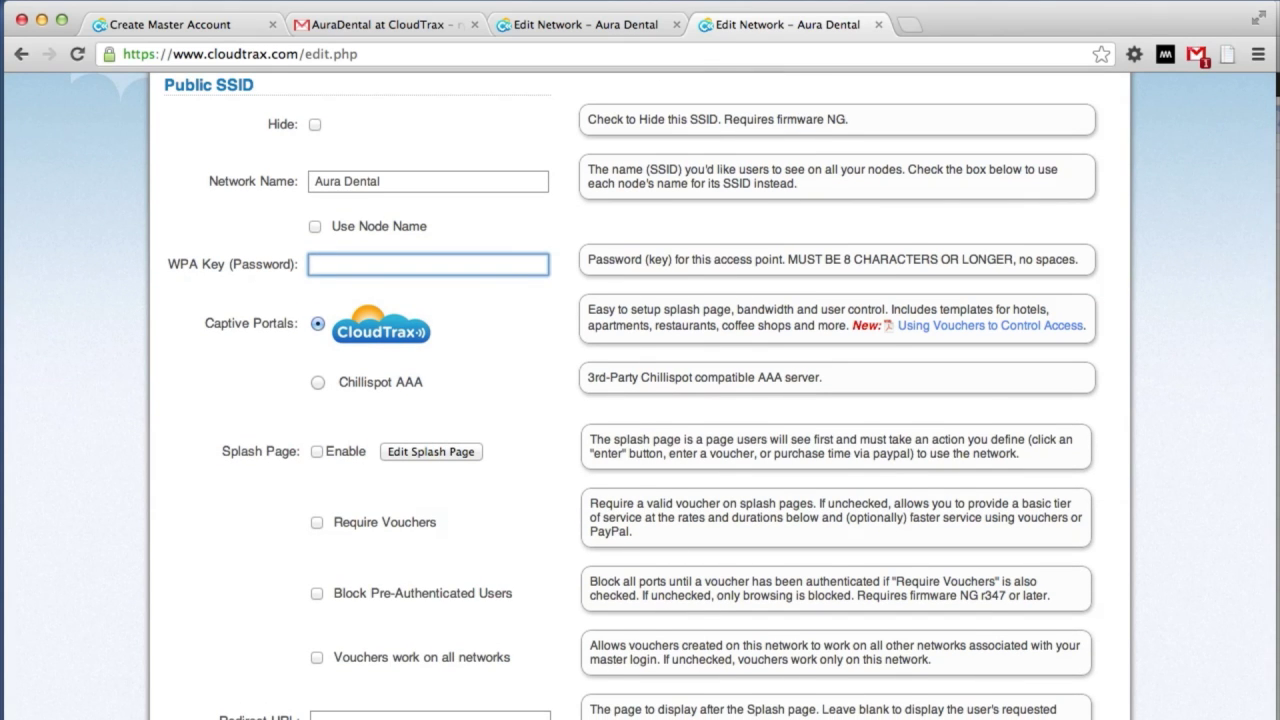
pyautogui.scroll(-3, 640, 400)
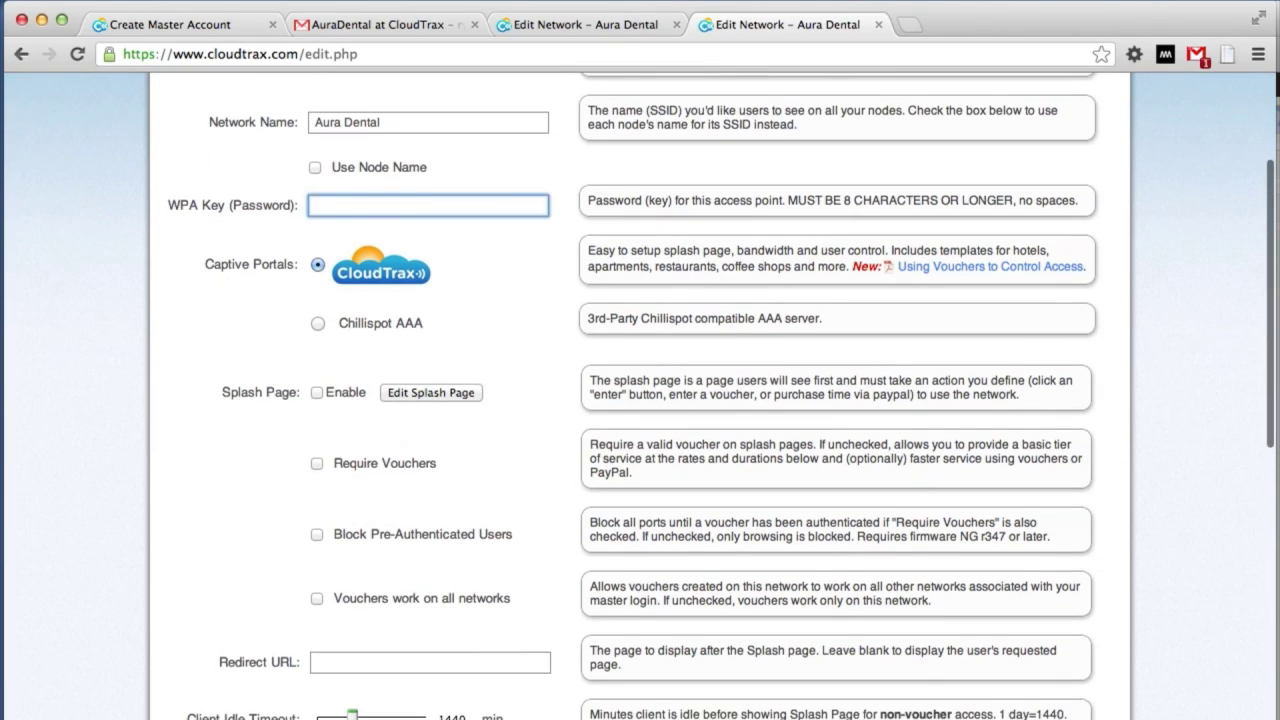
pyautogui.scroll(-3, 640, 400)
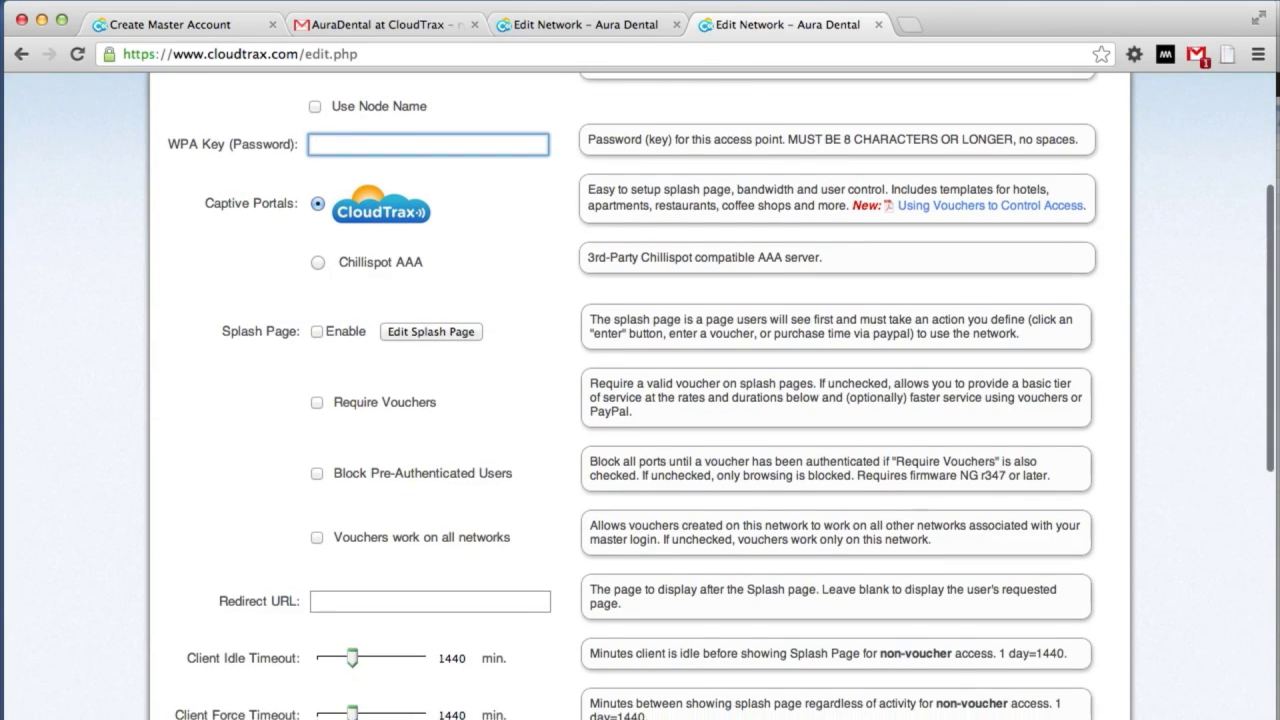
pyautogui.scroll(-6, 640, 400)
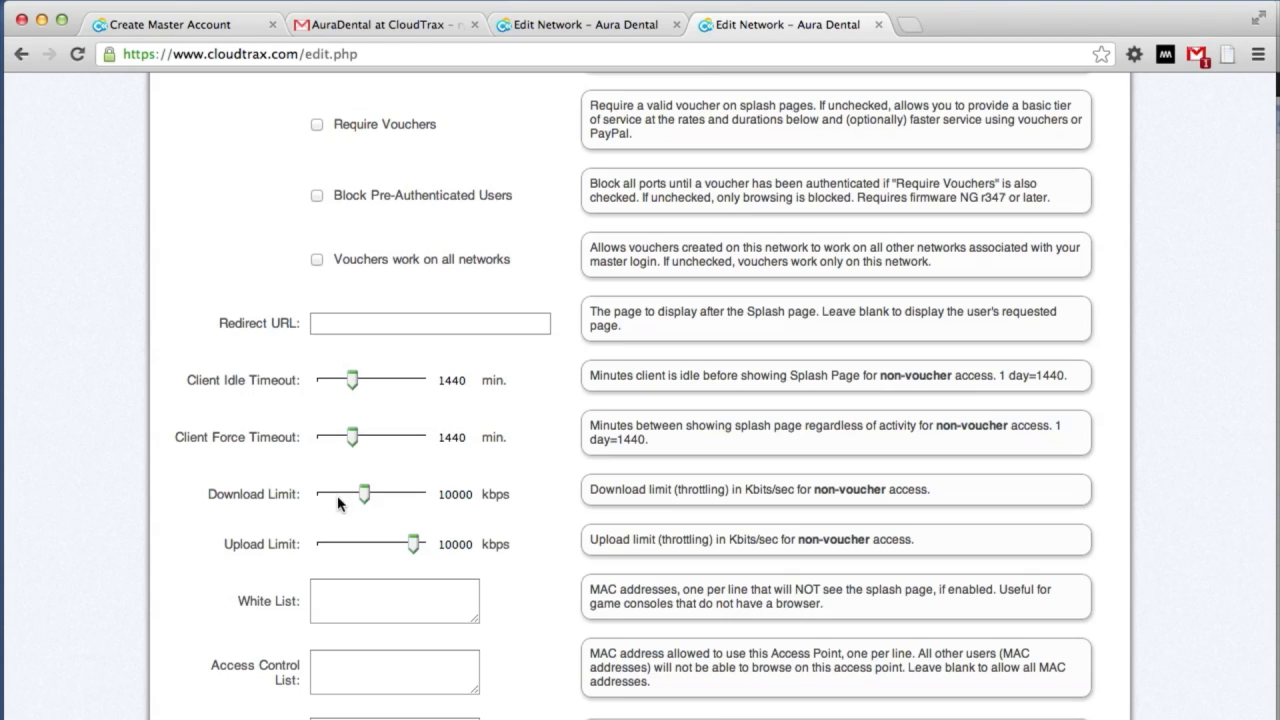
# Lower the non-voucher download limit to about 5210 kbps and upload to about 2010 kbps
pyautogui.click(366, 494)
pyautogui.moveTo(361, 497); pyautogui.dragTo(337, 494)
pyautogui.moveTo(412, 545); pyautogui.dragTo(330, 546)
pyautogui.scroll(-1, 236, 500)
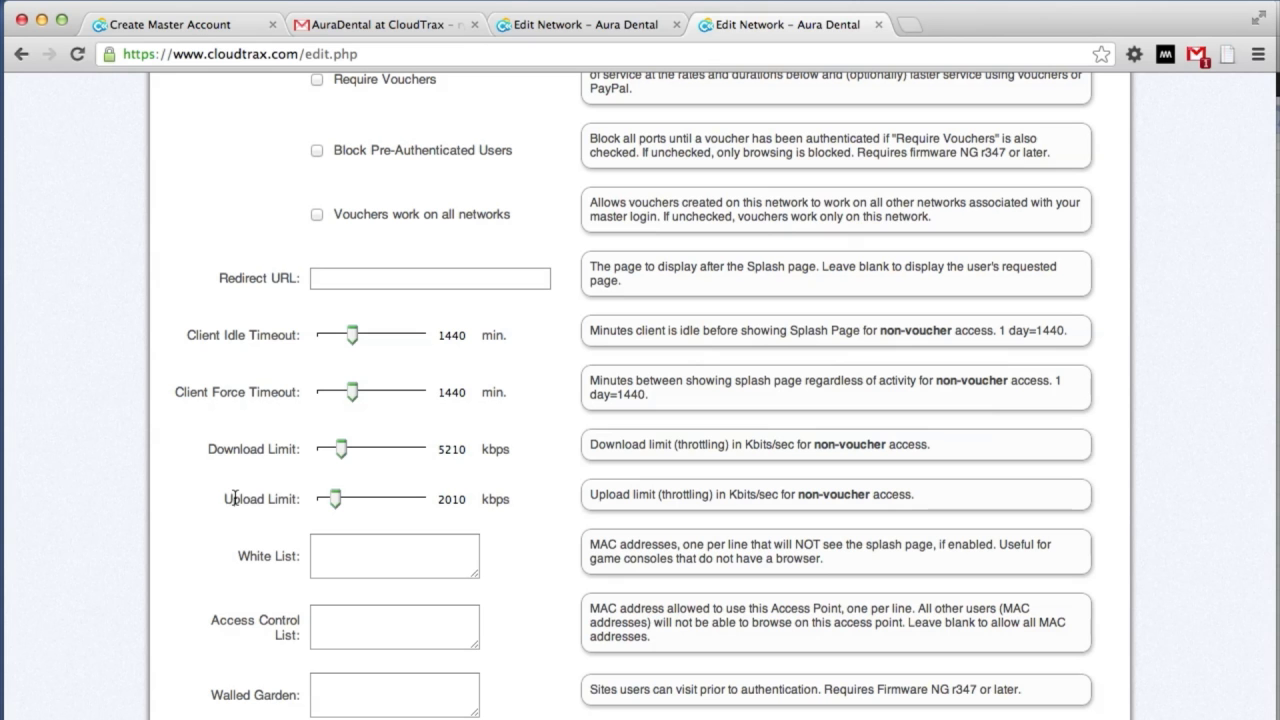
pyautogui.scroll(-10, 234, 498)
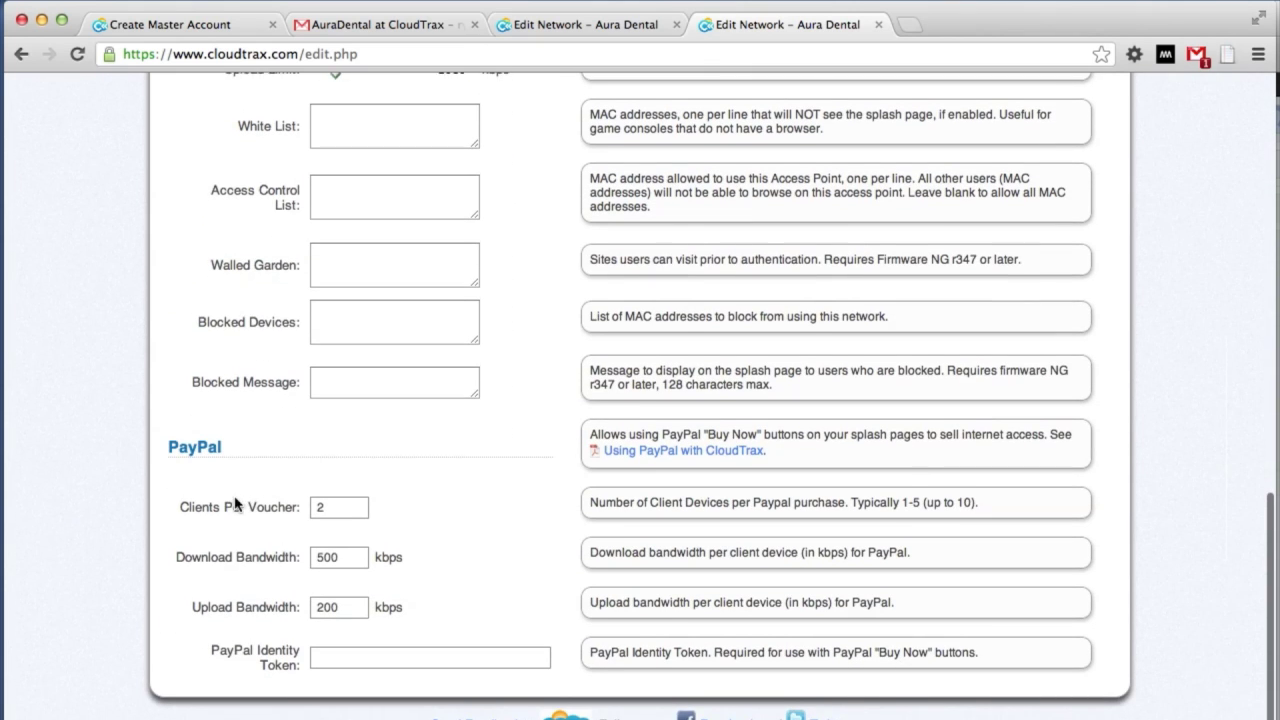
pyautogui.scroll(10, 566, 405)
pyautogui.scroll(3, 566, 405)
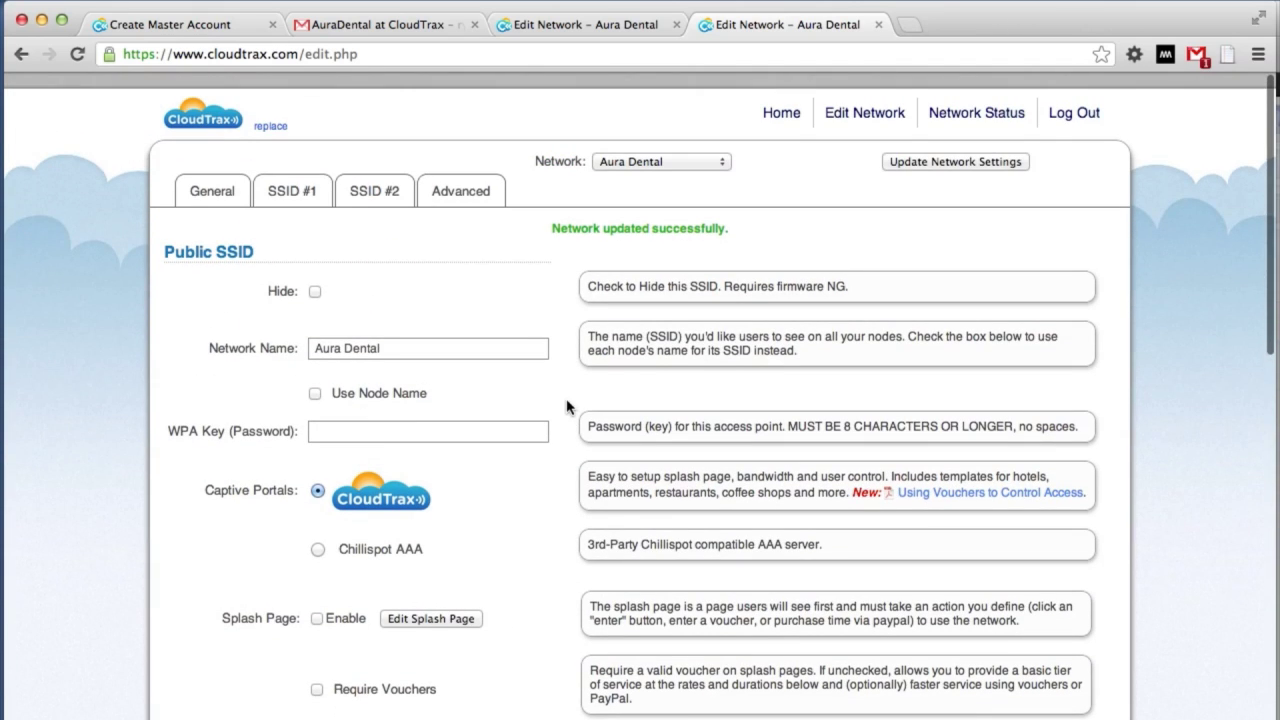
pyautogui.press('super+w')
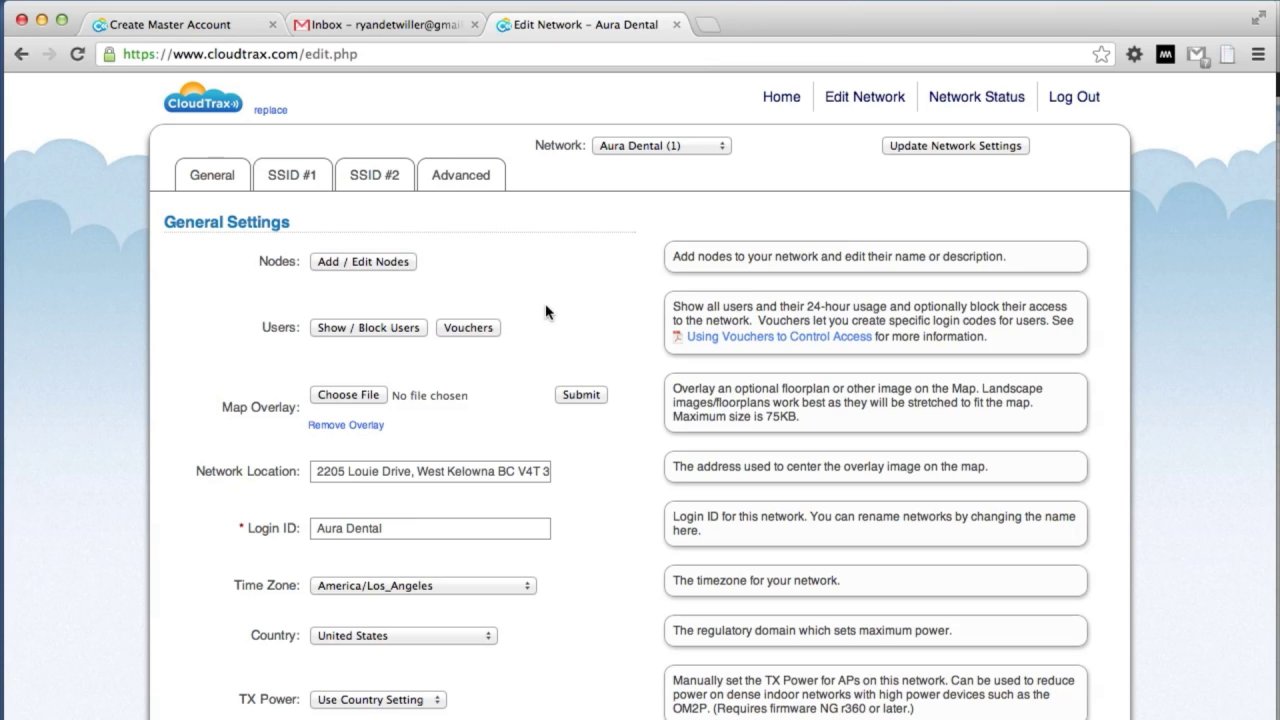
# Disable the private CloudTrax Secure SSID and save the settings
pyautogui.click(381, 179)
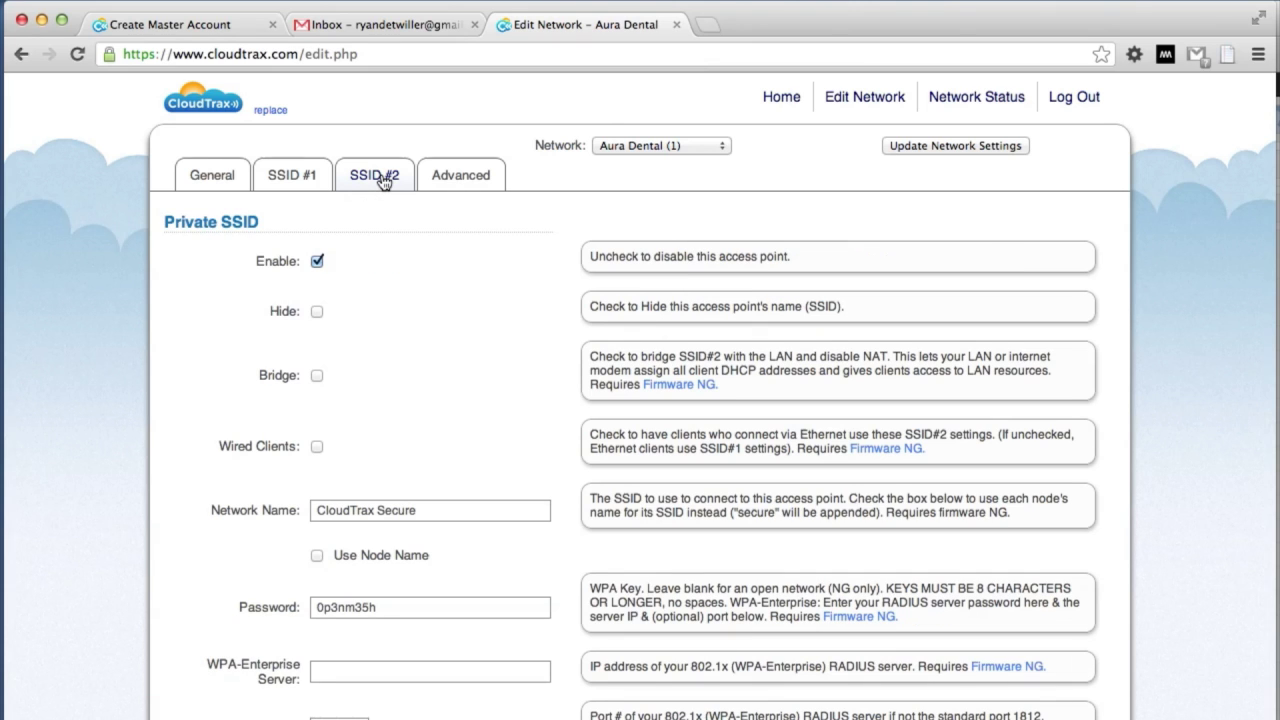
pyautogui.click(317, 262)
pyautogui.scroll(-2, 461, 267)
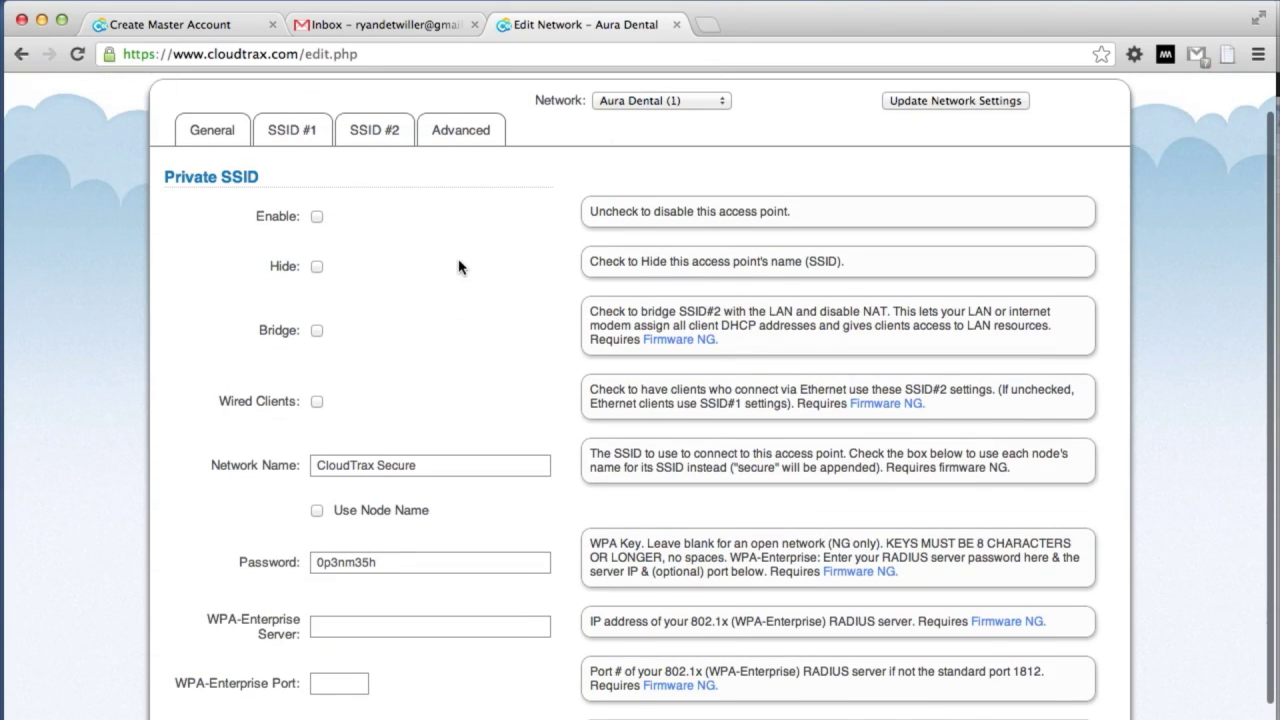
pyautogui.click(956, 102)
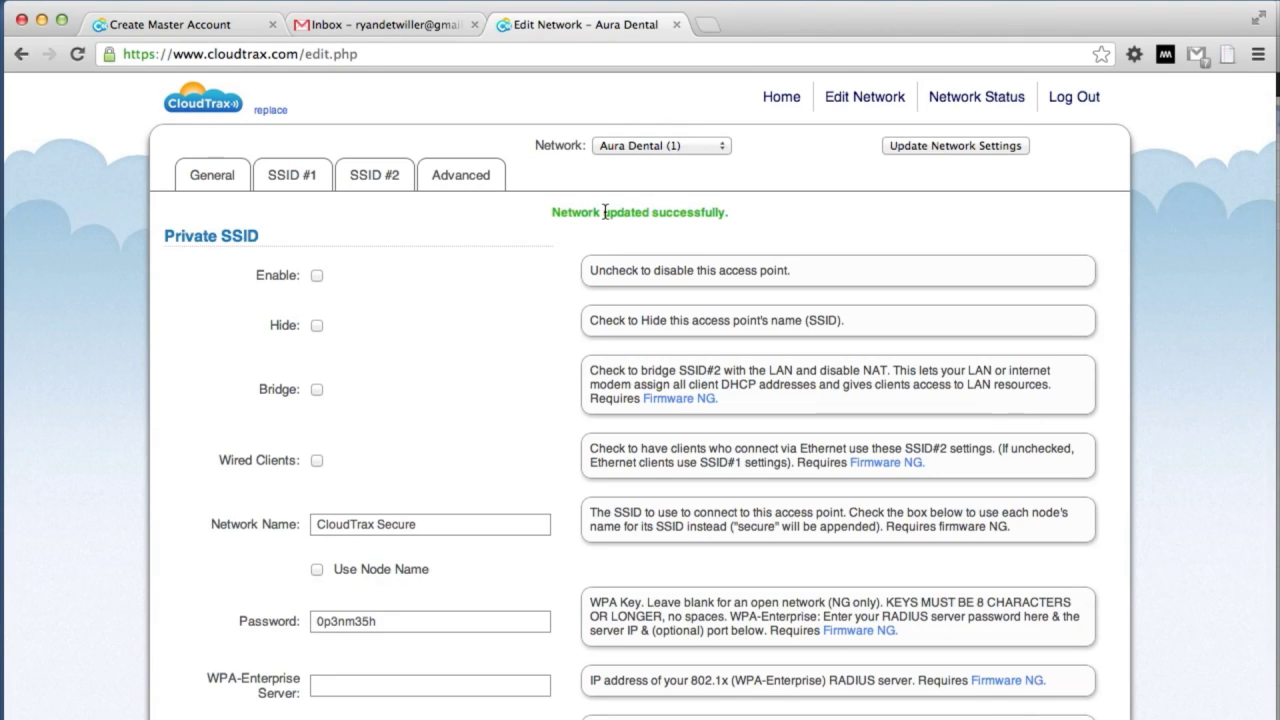
# Look over the Advanced settings, then go back to the public SSID settings
pyautogui.click(487, 177)
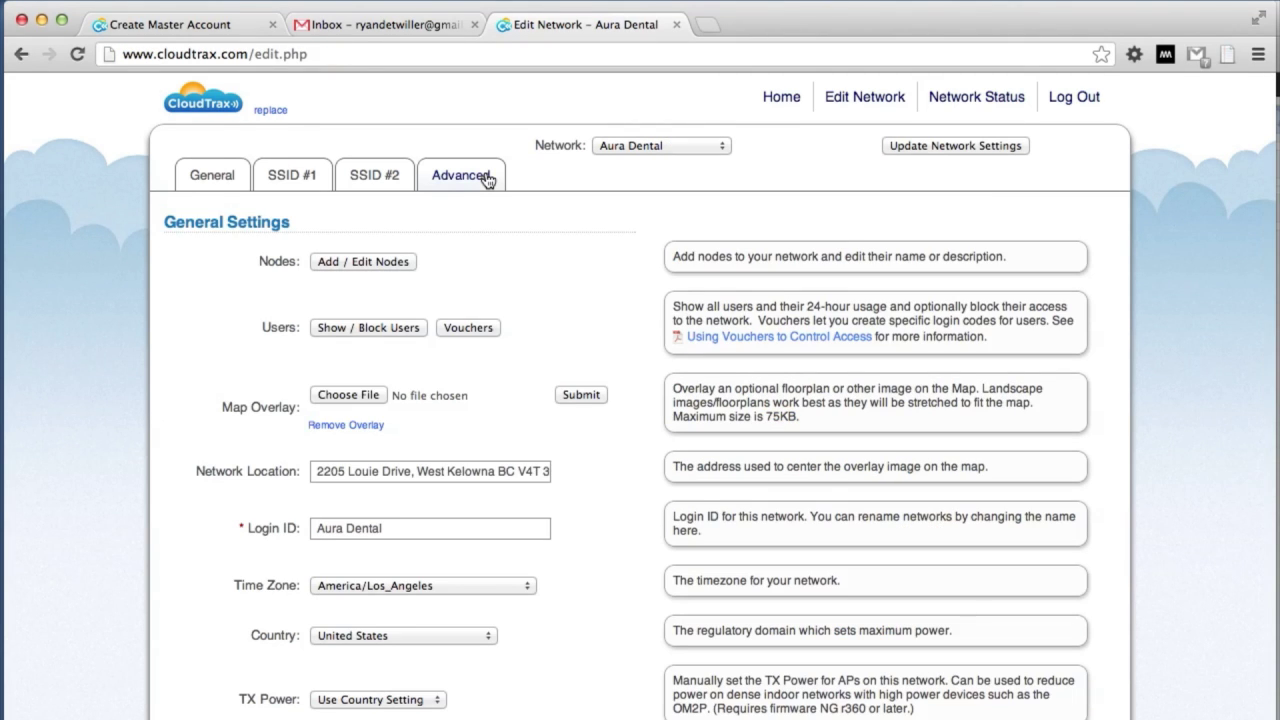
pyautogui.scroll(-1, 487, 179)
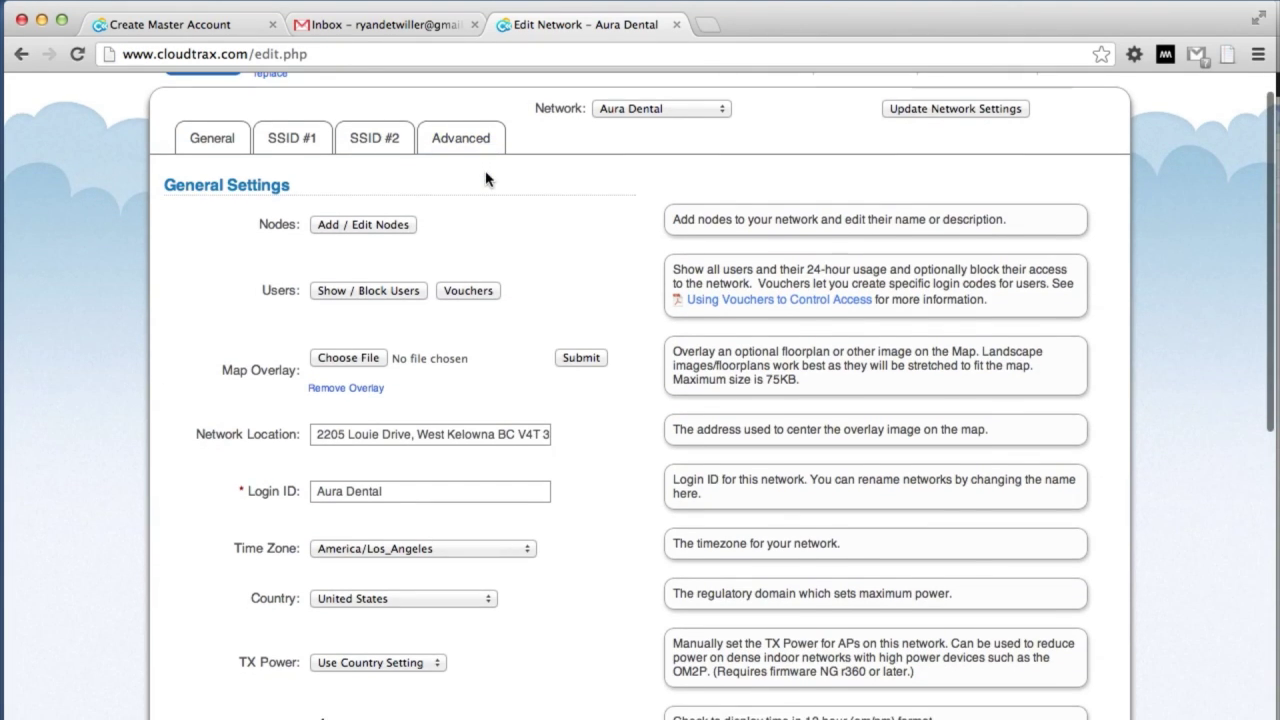
pyautogui.scroll(1, 487, 179)
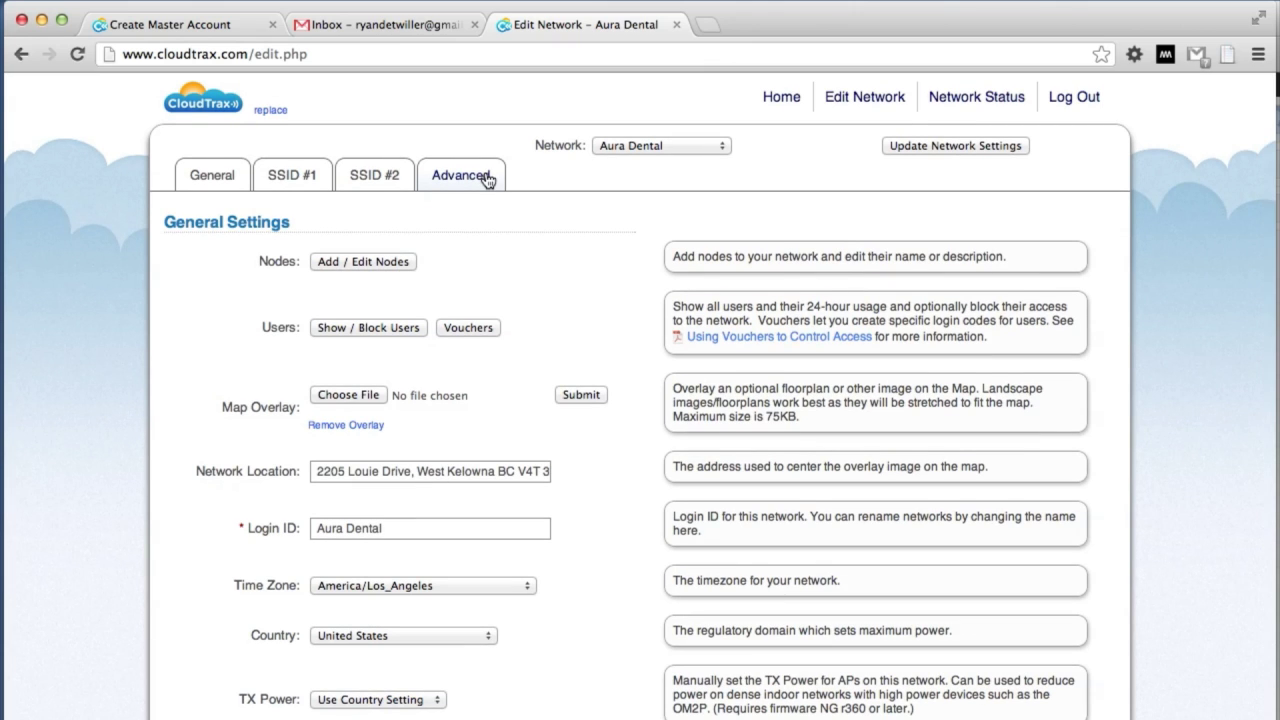
pyautogui.click(293, 177)
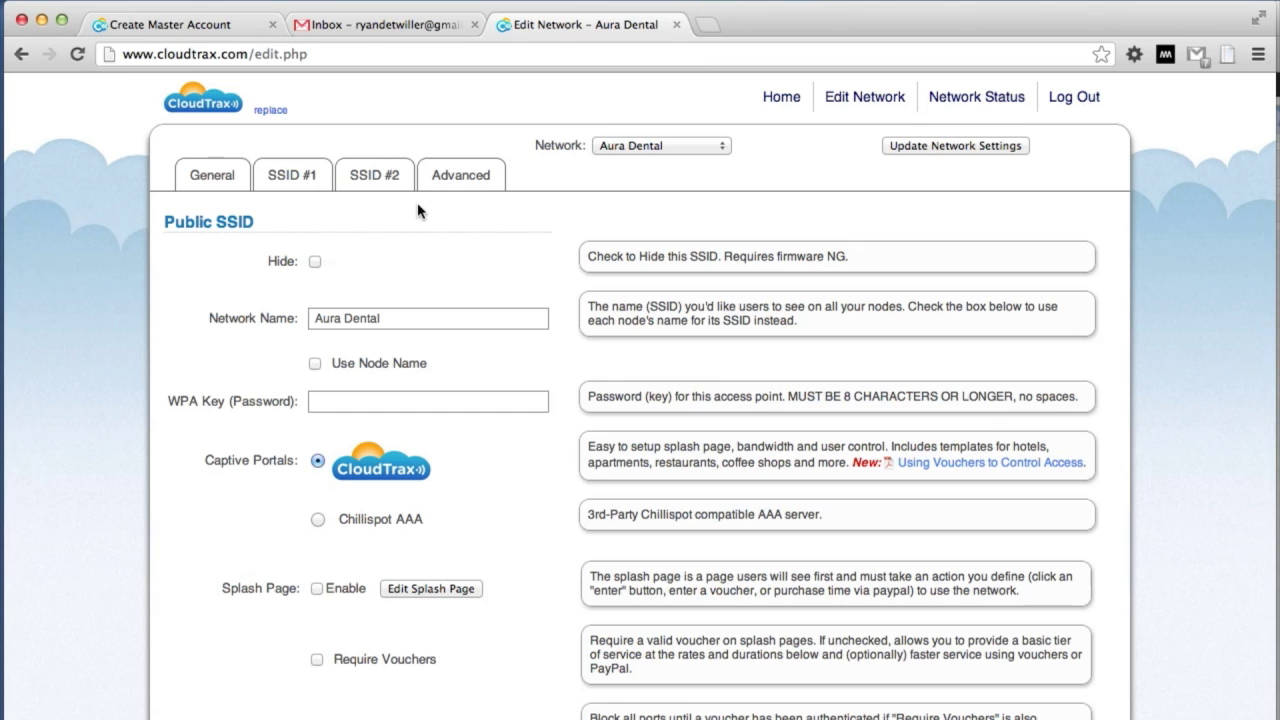
# Load the 'downhill' template in the splash page editor and place the cursor after the CloudTrax logo
pyautogui.click(421, 590)
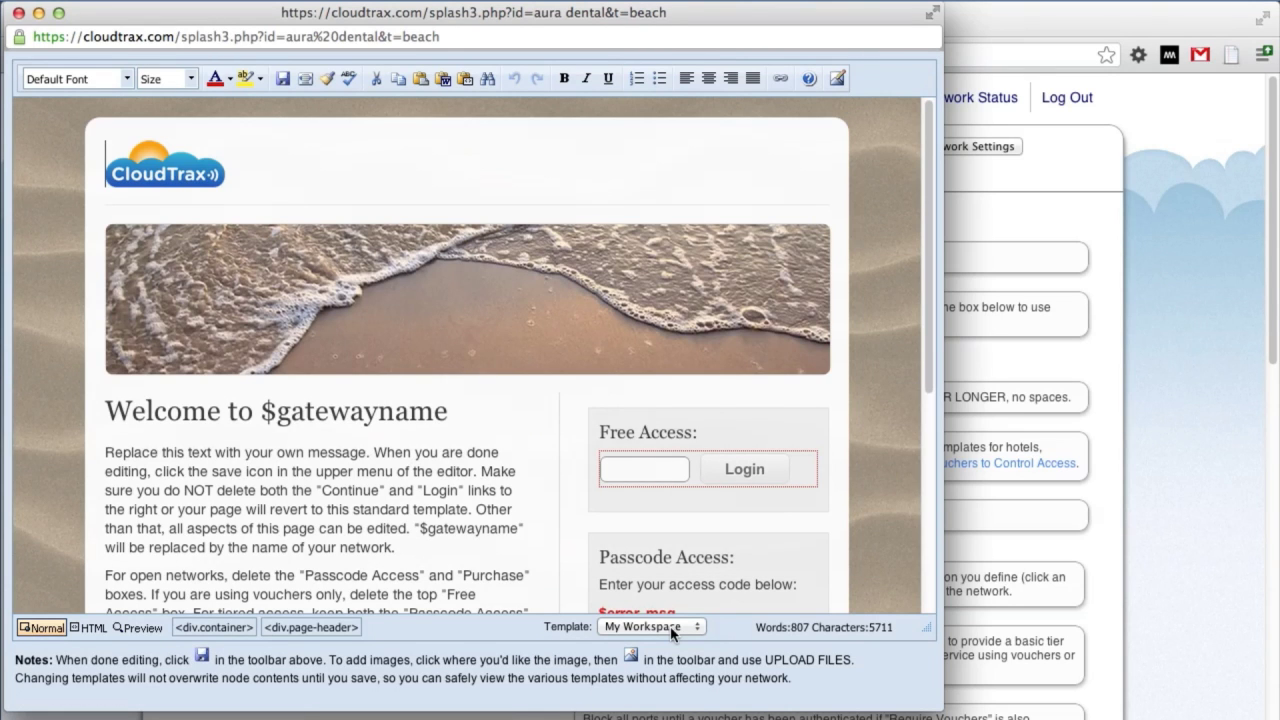
pyautogui.click(670, 626)
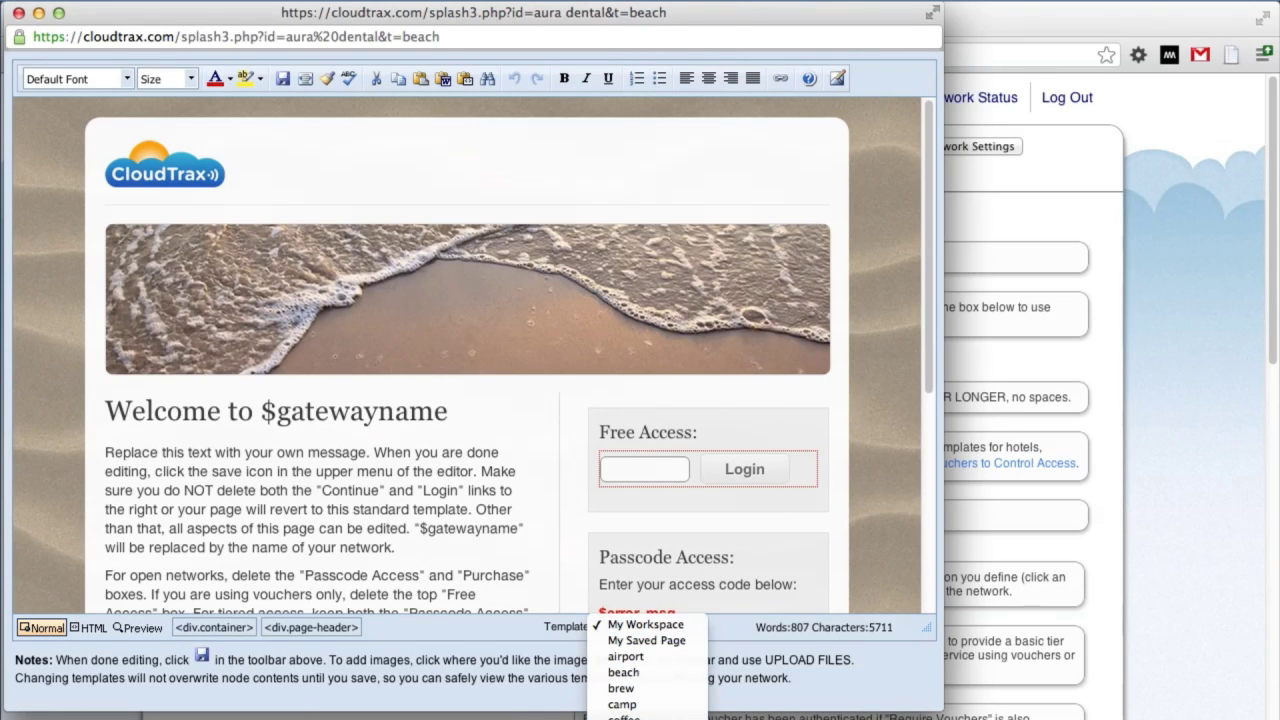
pyautogui.click(683, 622)
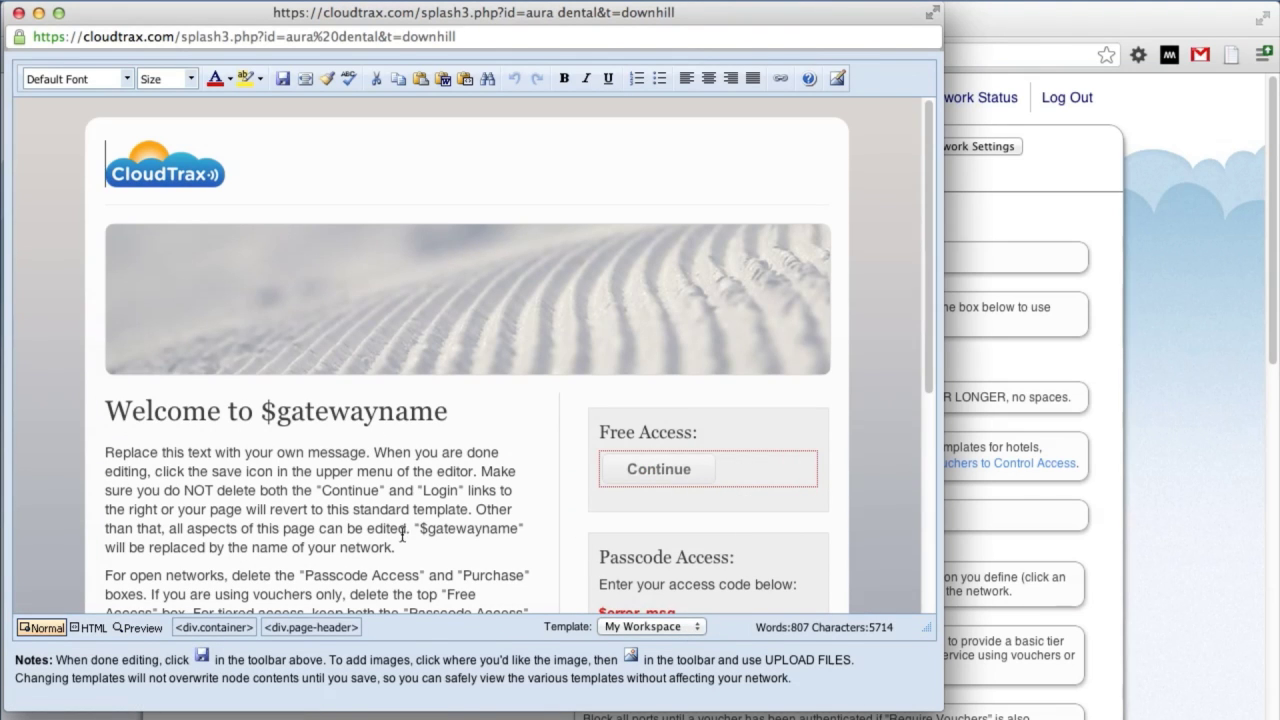
pyautogui.scroll(-5, 927, 291)
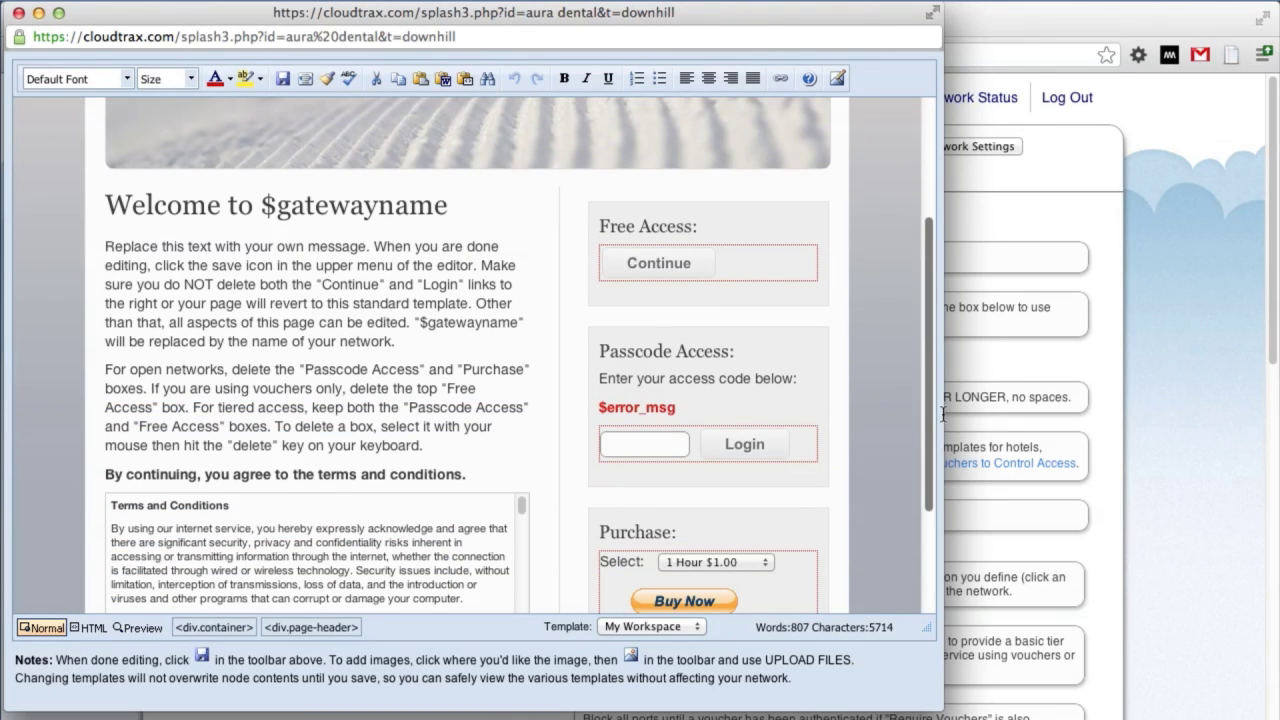
pyautogui.scroll(-2, 931, 382)
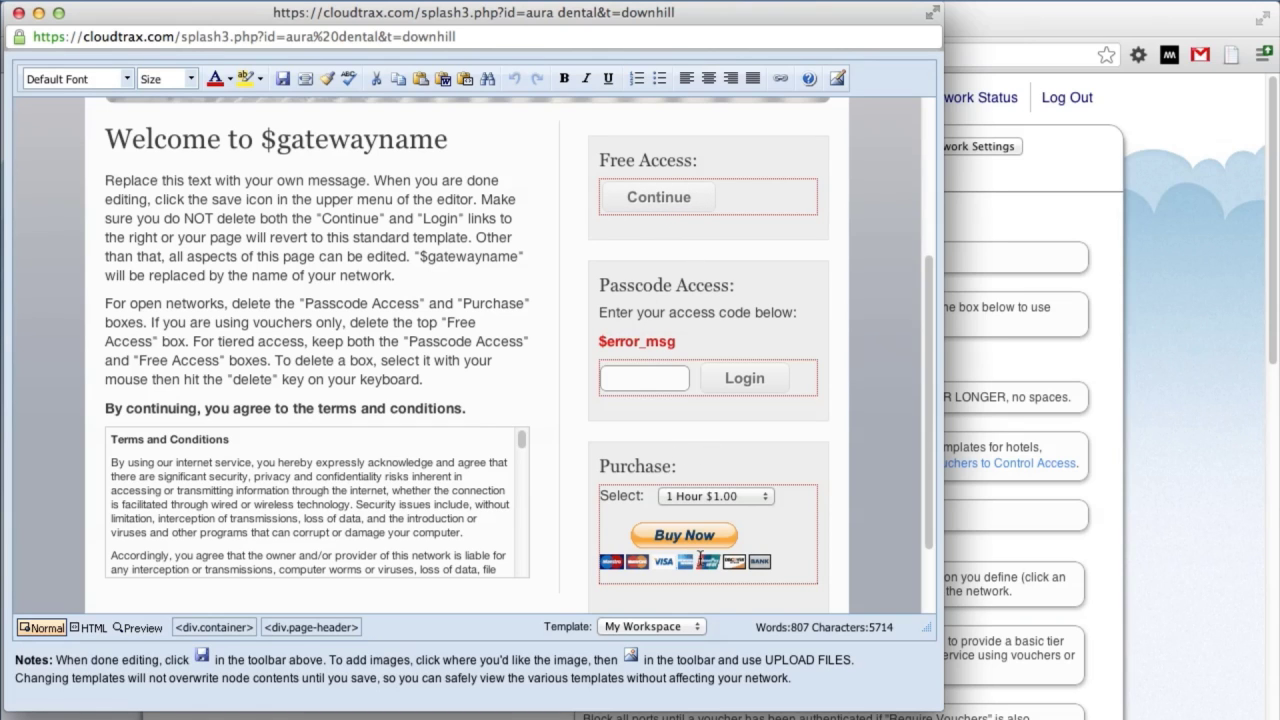
pyautogui.scroll(5, 924, 457)
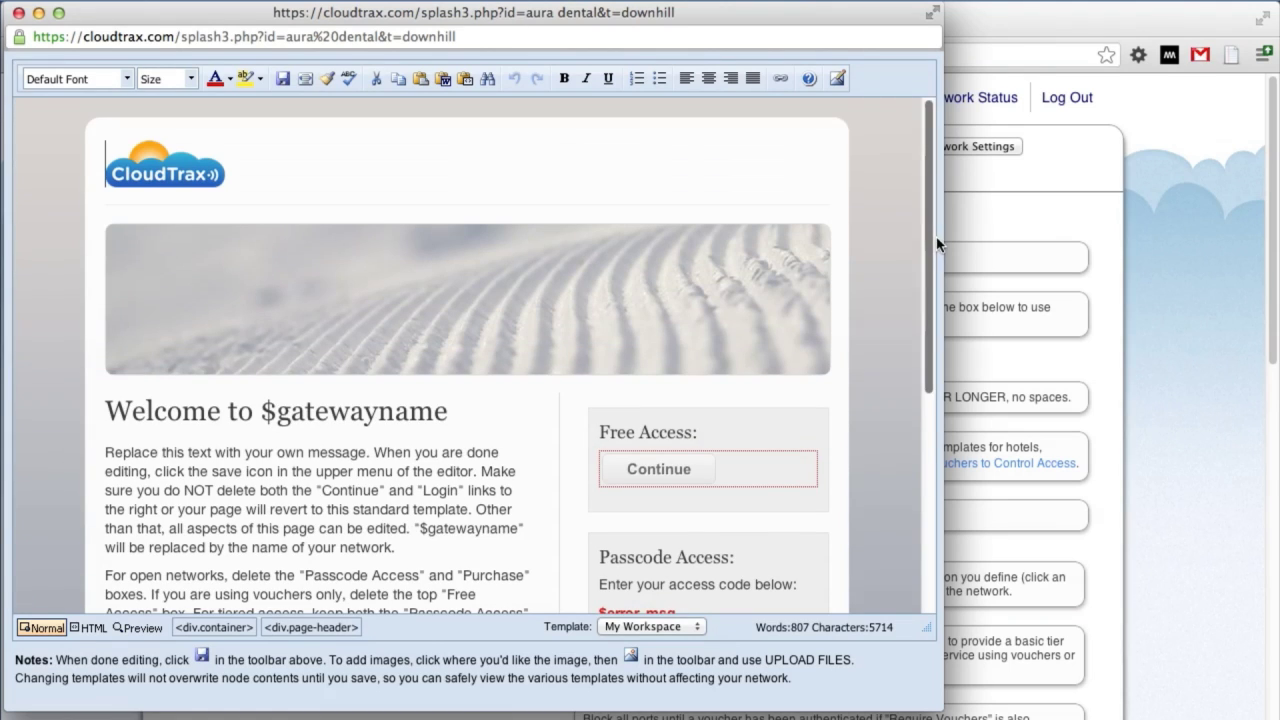
pyautogui.click(330, 169)
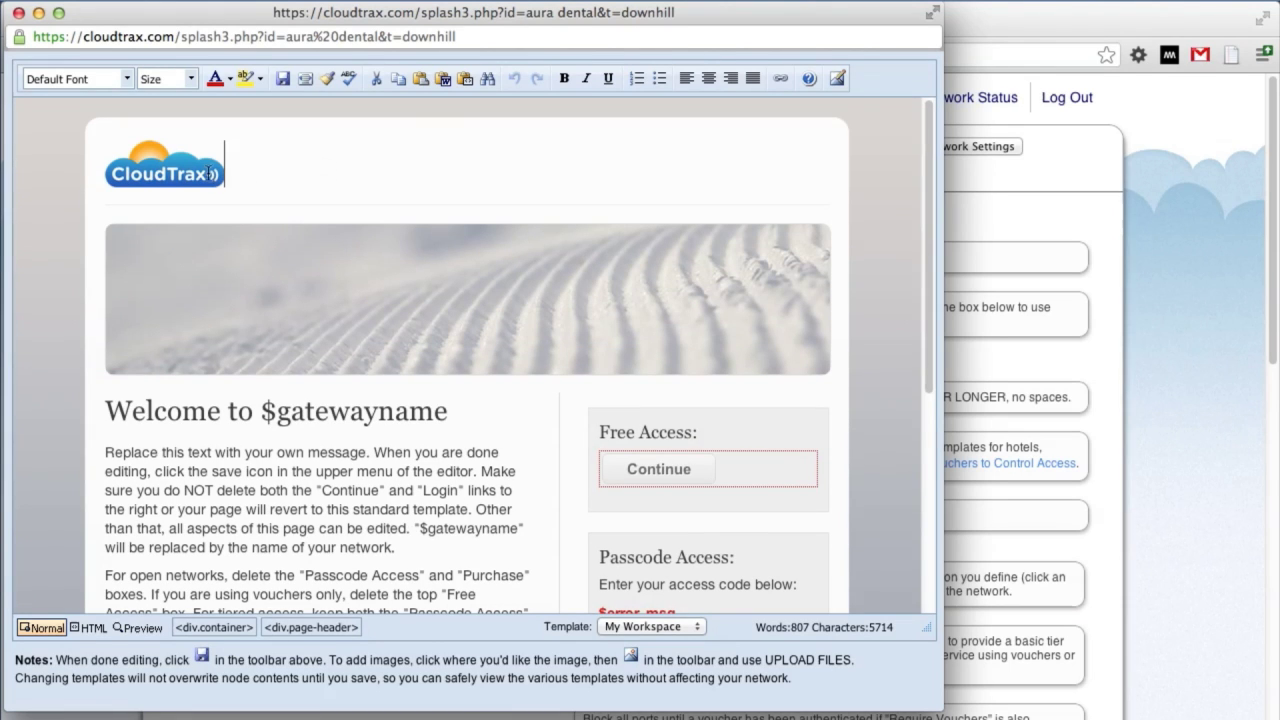
# Upload auralogo.png from the Desktop and insert it into the splash page header
pyautogui.click(841, 78)
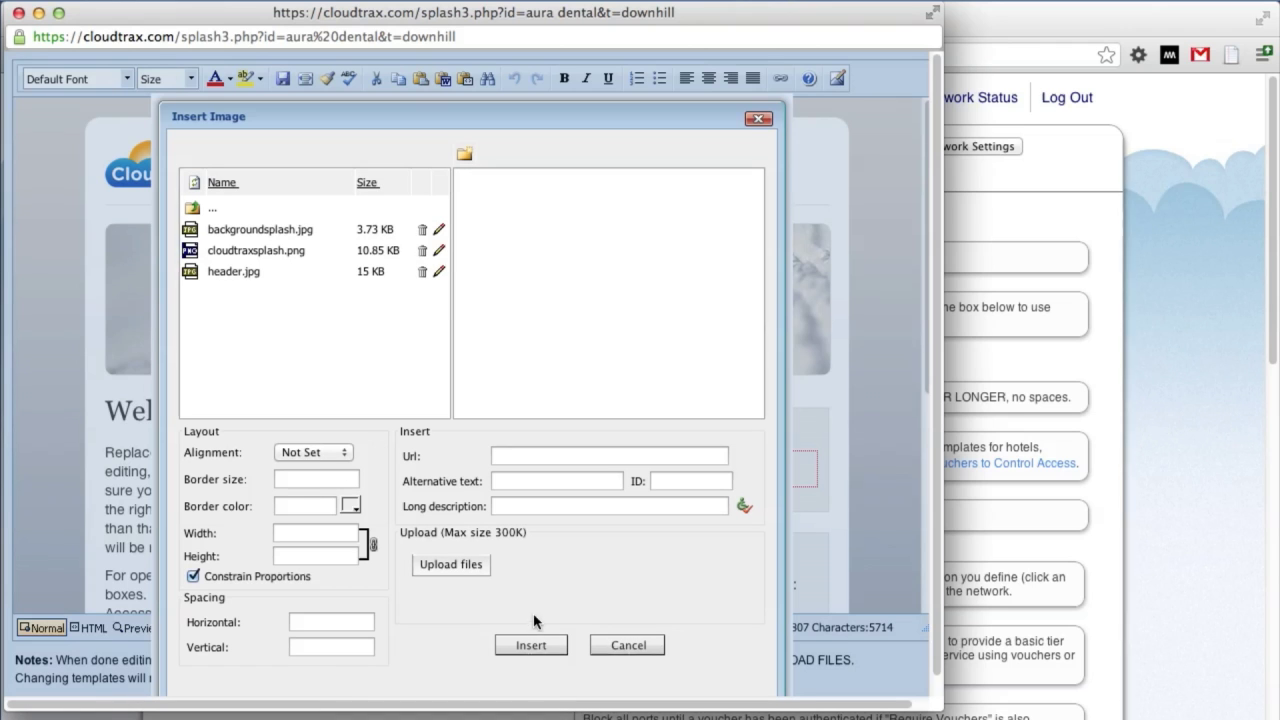
pyautogui.click(451, 564)
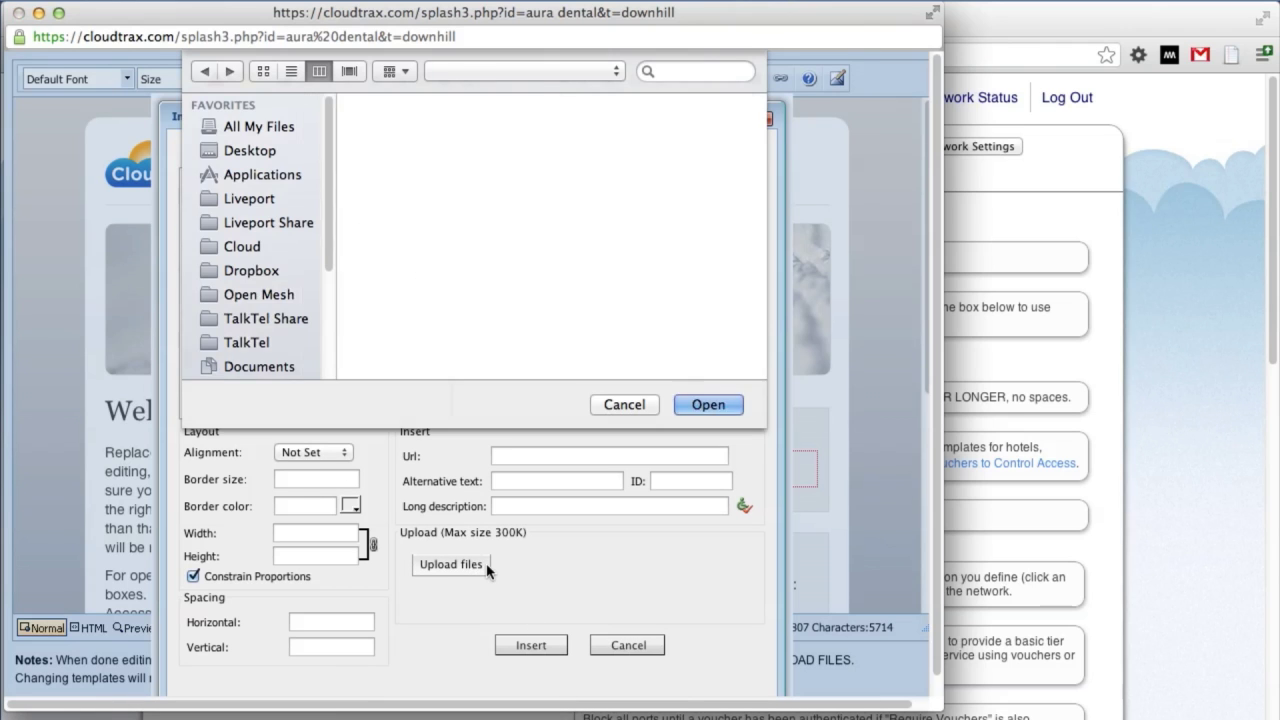
pyautogui.click(287, 150)
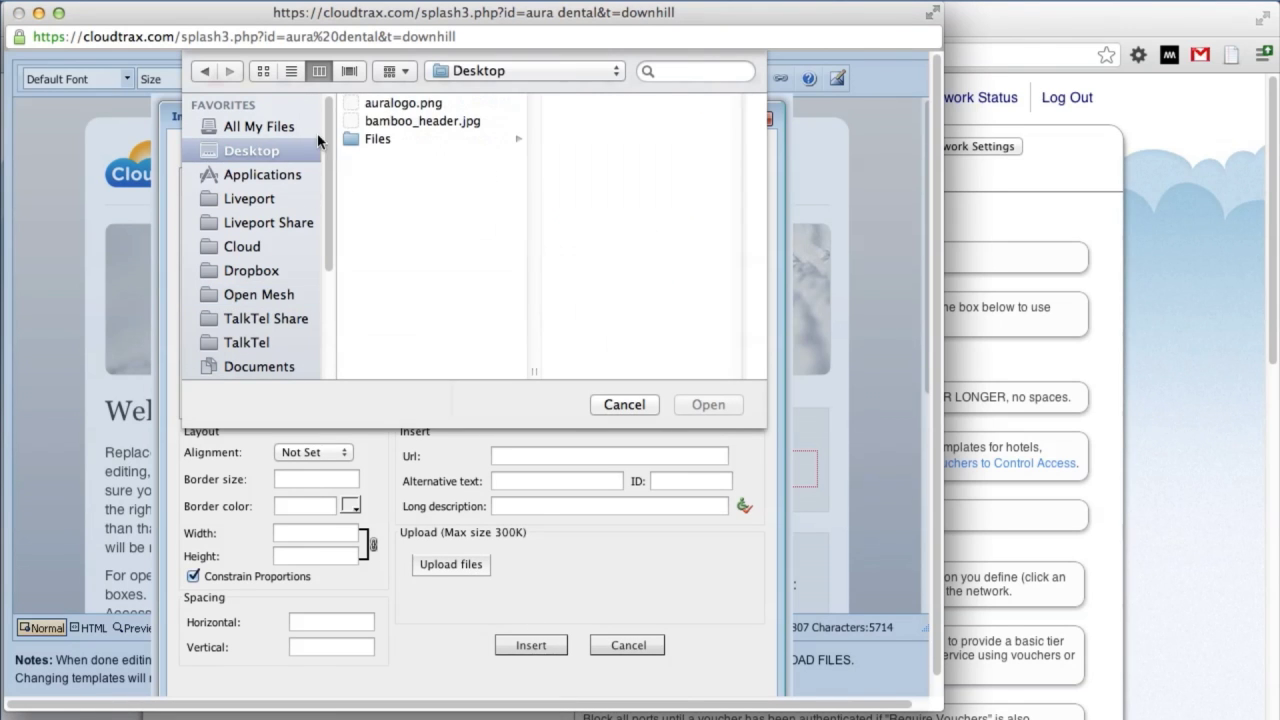
pyautogui.click(403, 104)
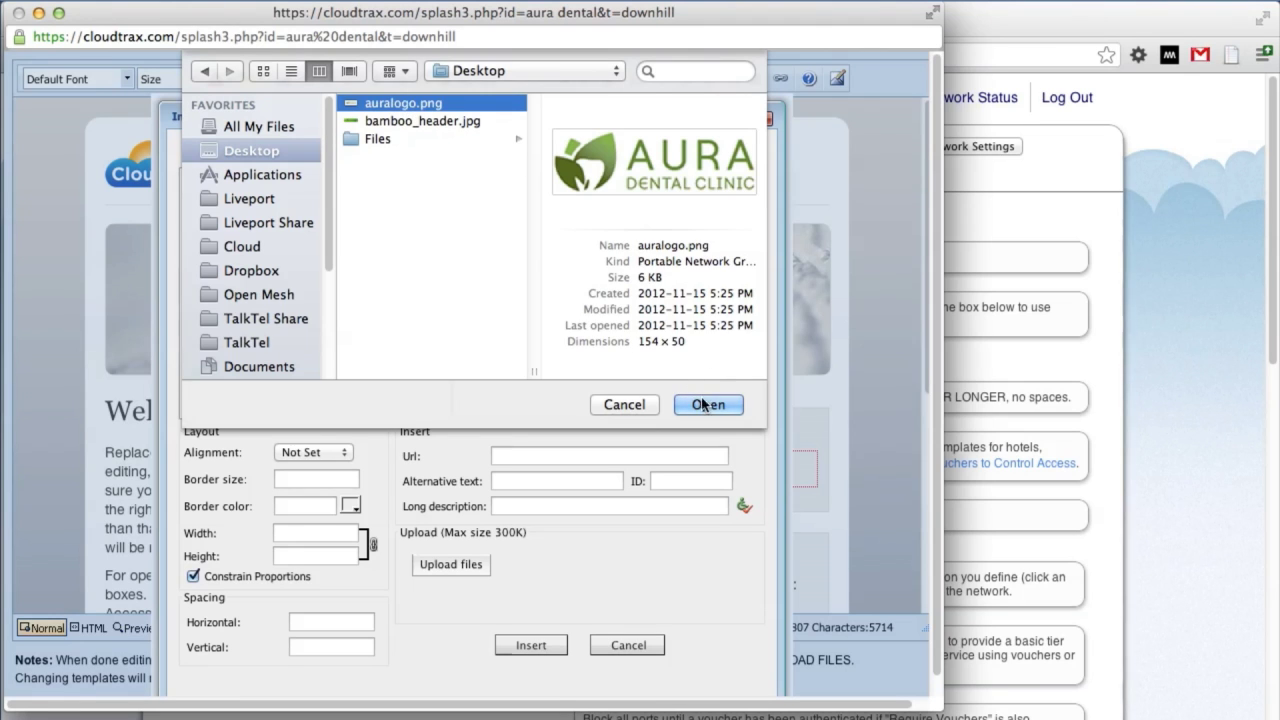
pyautogui.click(707, 404)
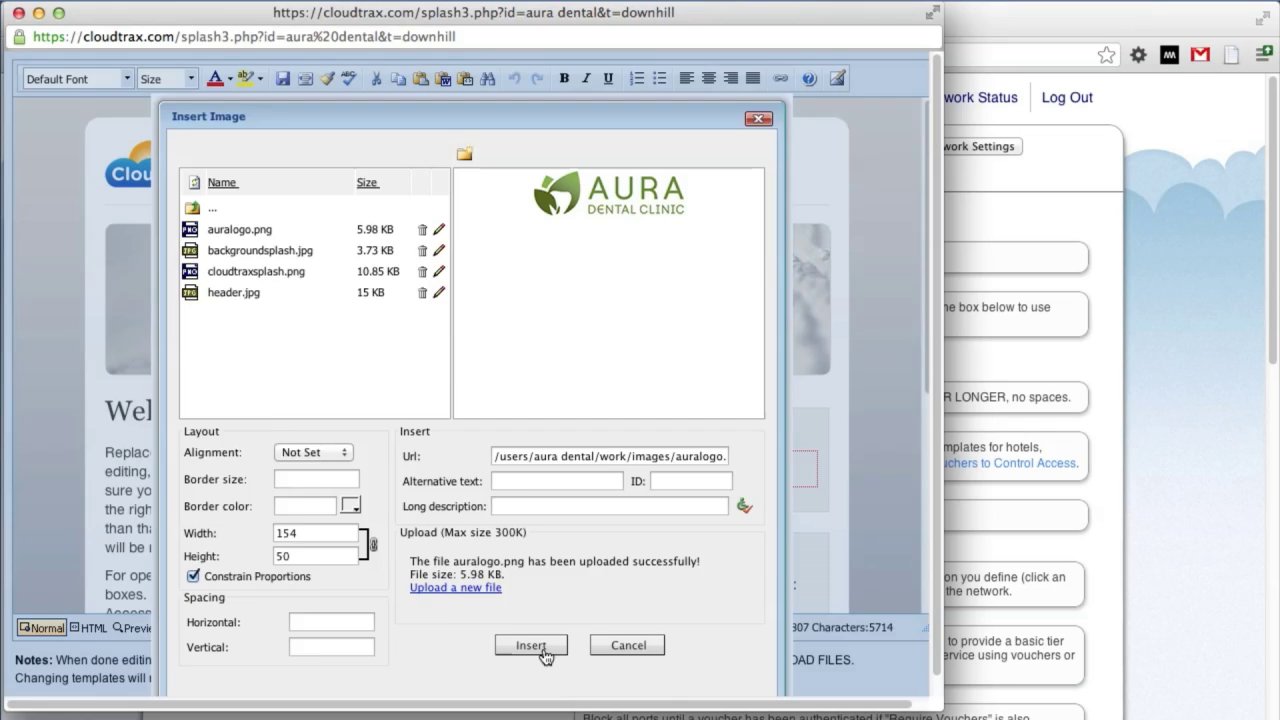
pyautogui.click(531, 645)
# Delete the CloudTrax logo so only the Aura logo remains in the header
pyautogui.click(402, 173)
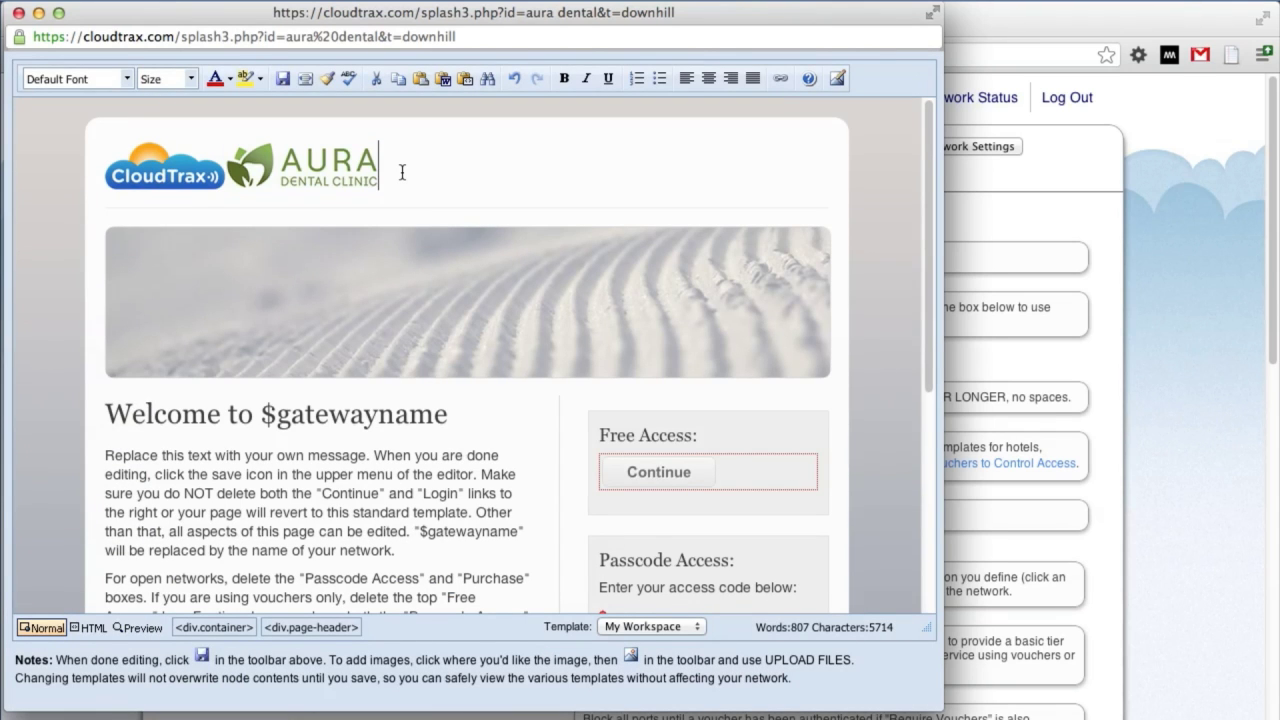
pyautogui.press('Left')
pyautogui.press('BackSpace')
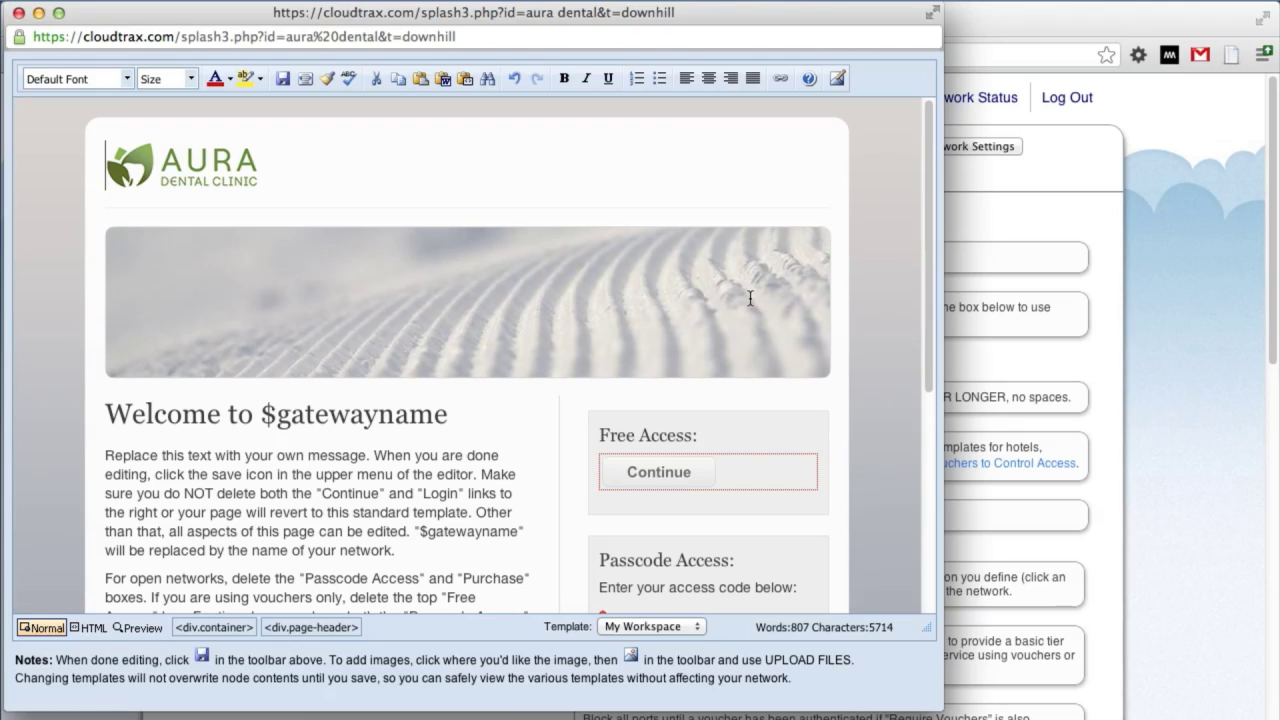
pyautogui.click(830, 292)
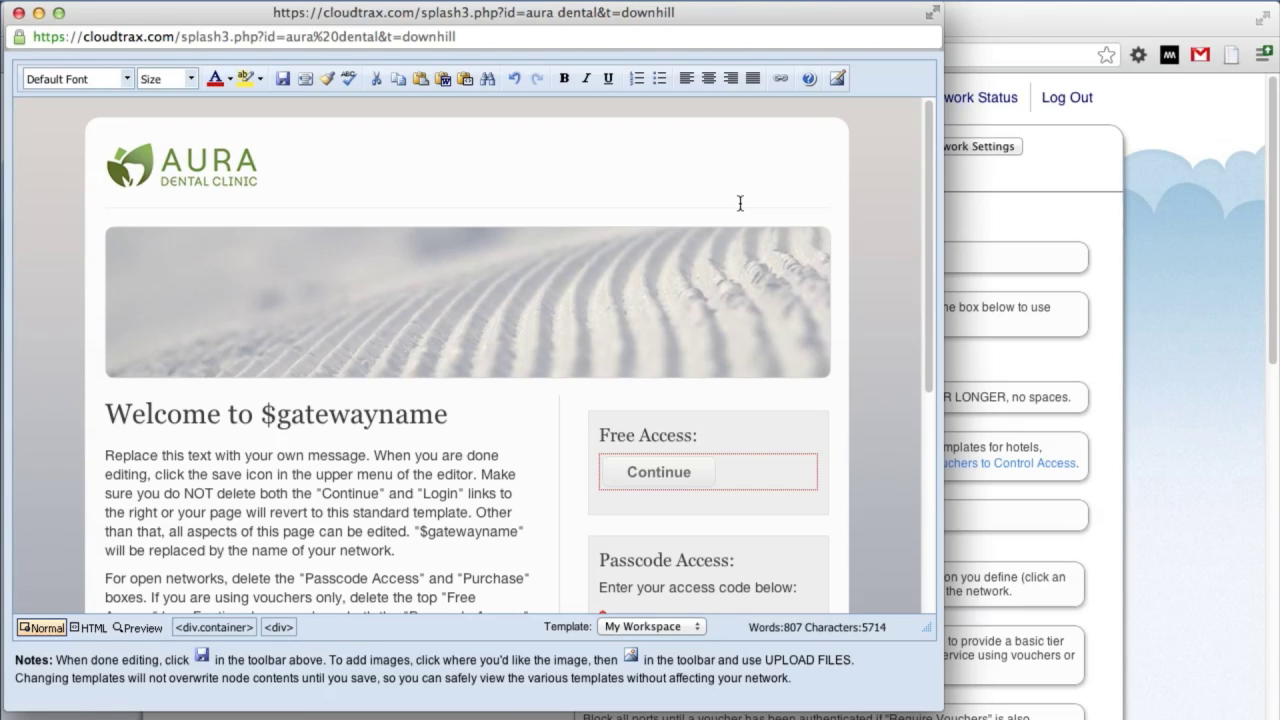
# Upload and insert bamboo_header.jpg as the banner, deleting the old wave image
pyautogui.click(836, 80)
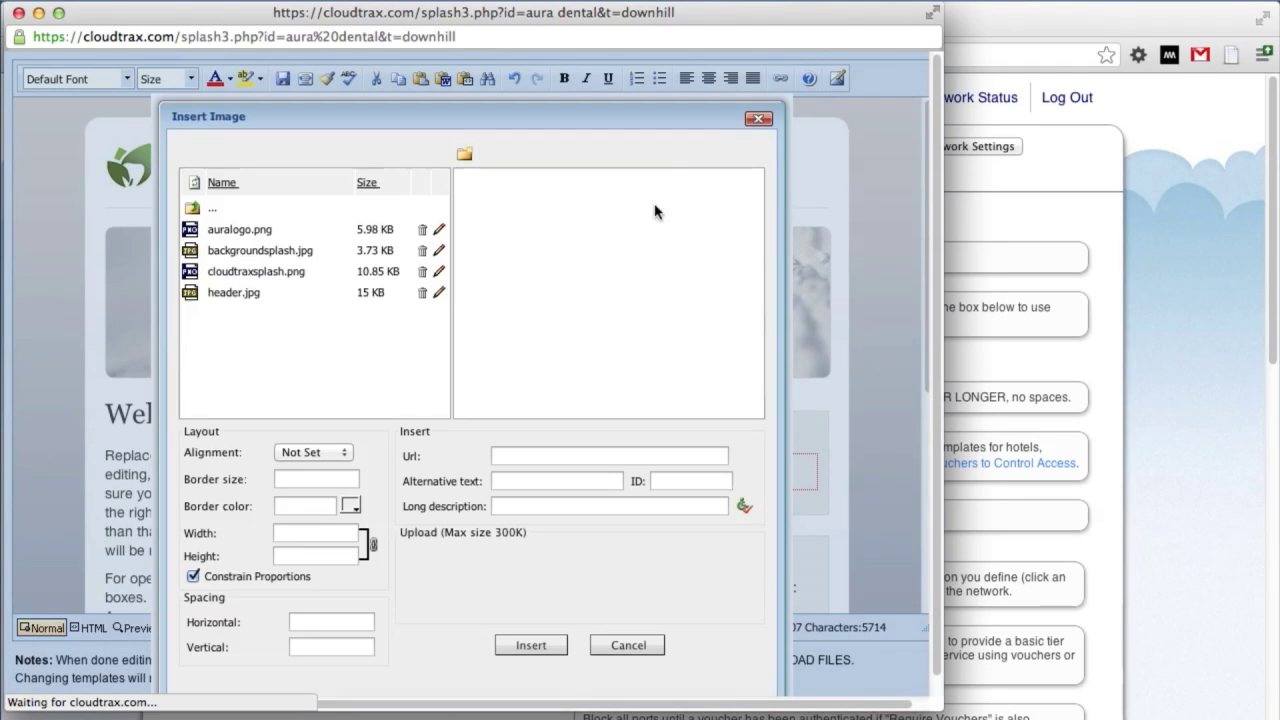
pyautogui.click(451, 564)
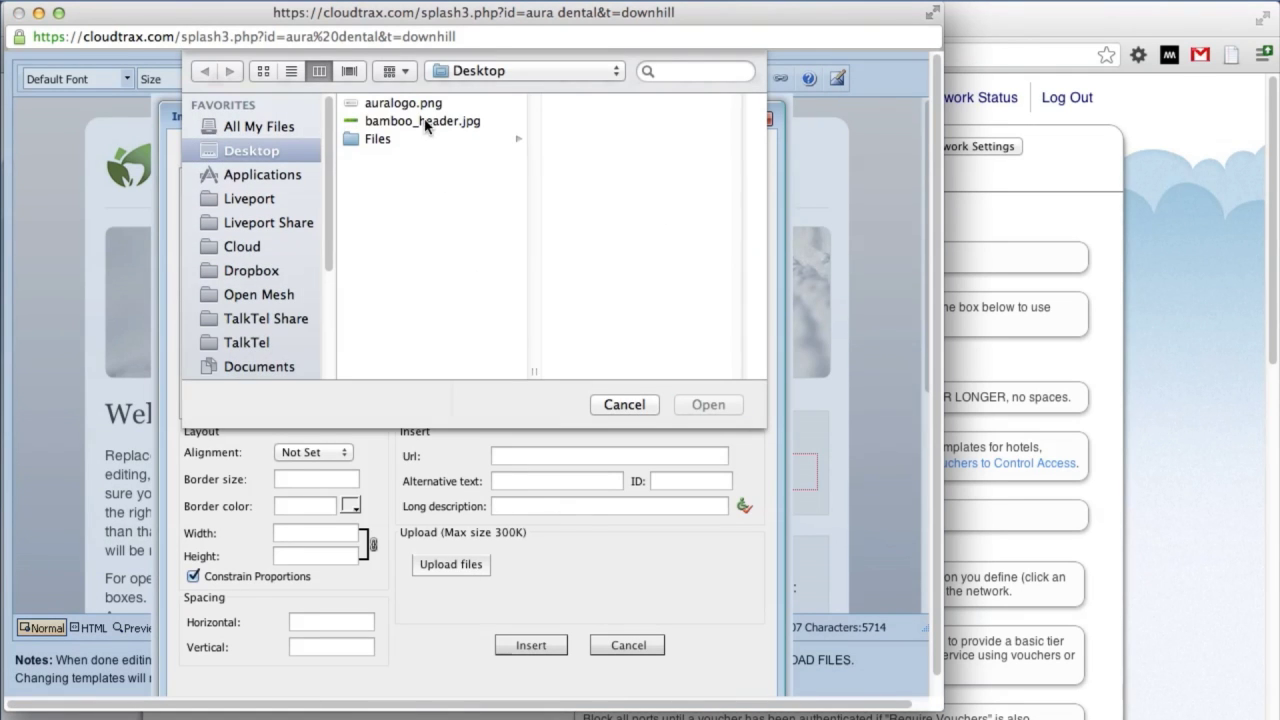
pyautogui.click(425, 122)
pyautogui.click(707, 404)
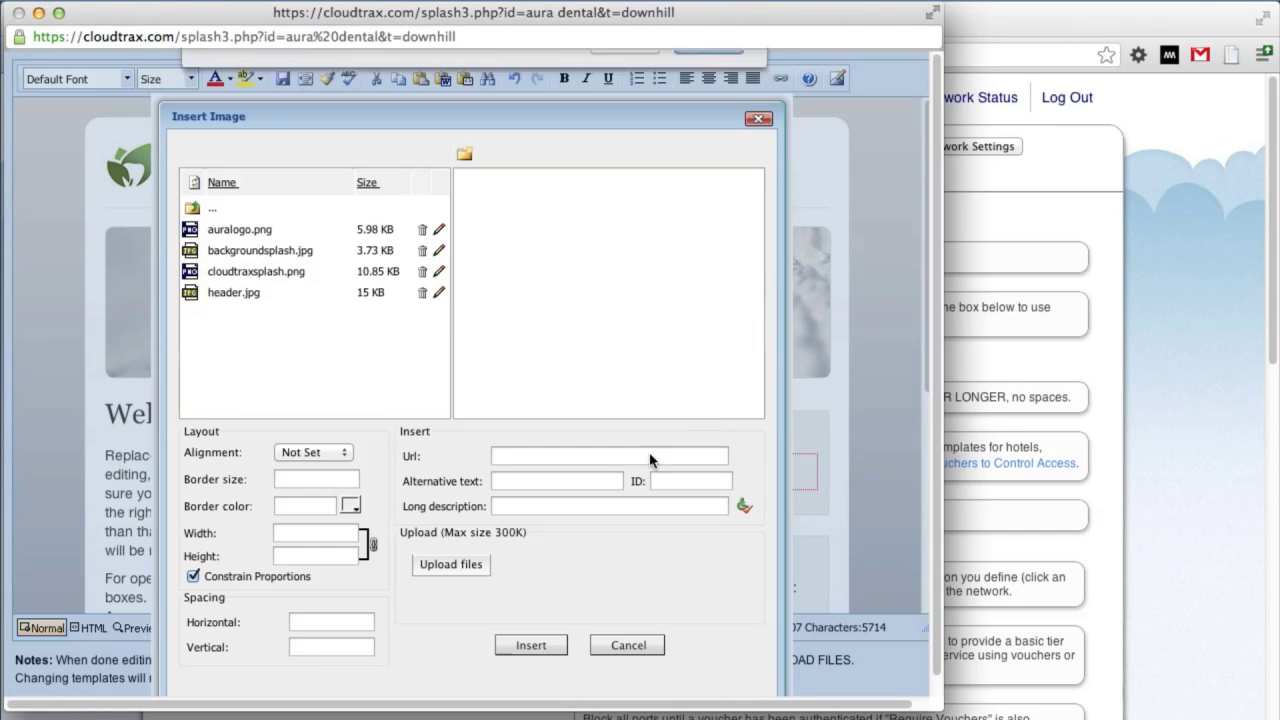
pyautogui.click(532, 646)
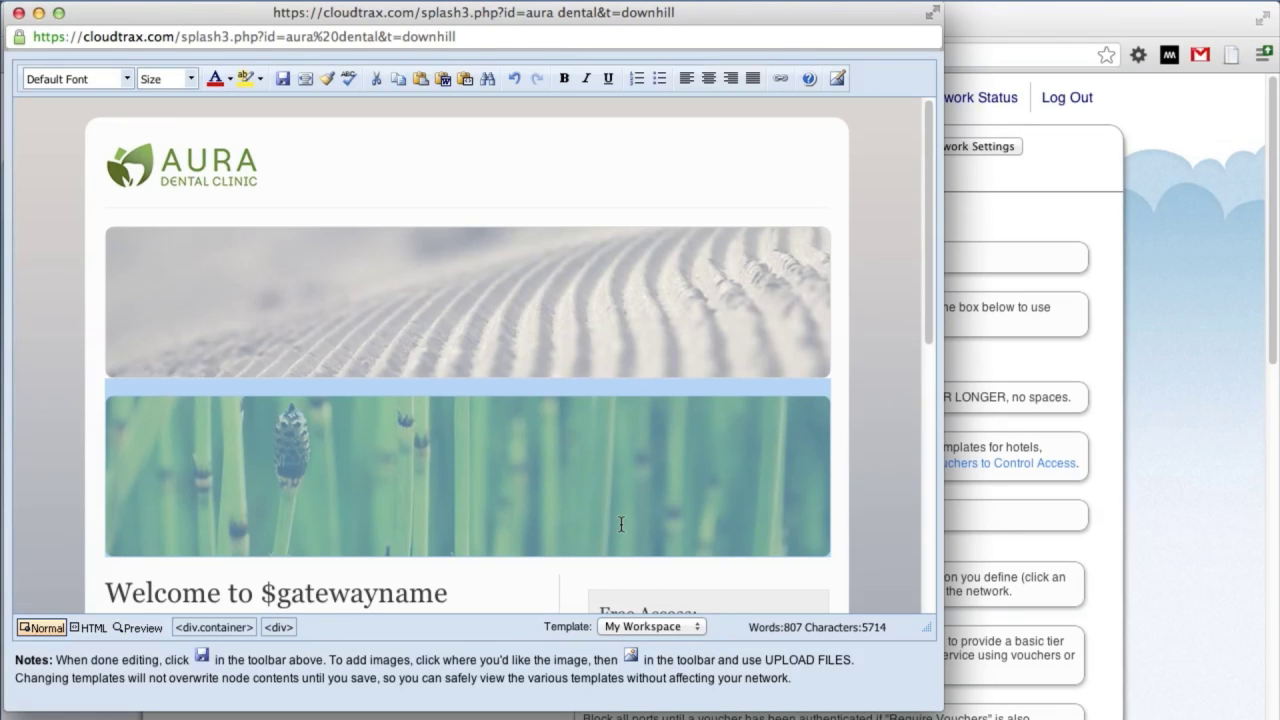
pyautogui.press('BackSpace')
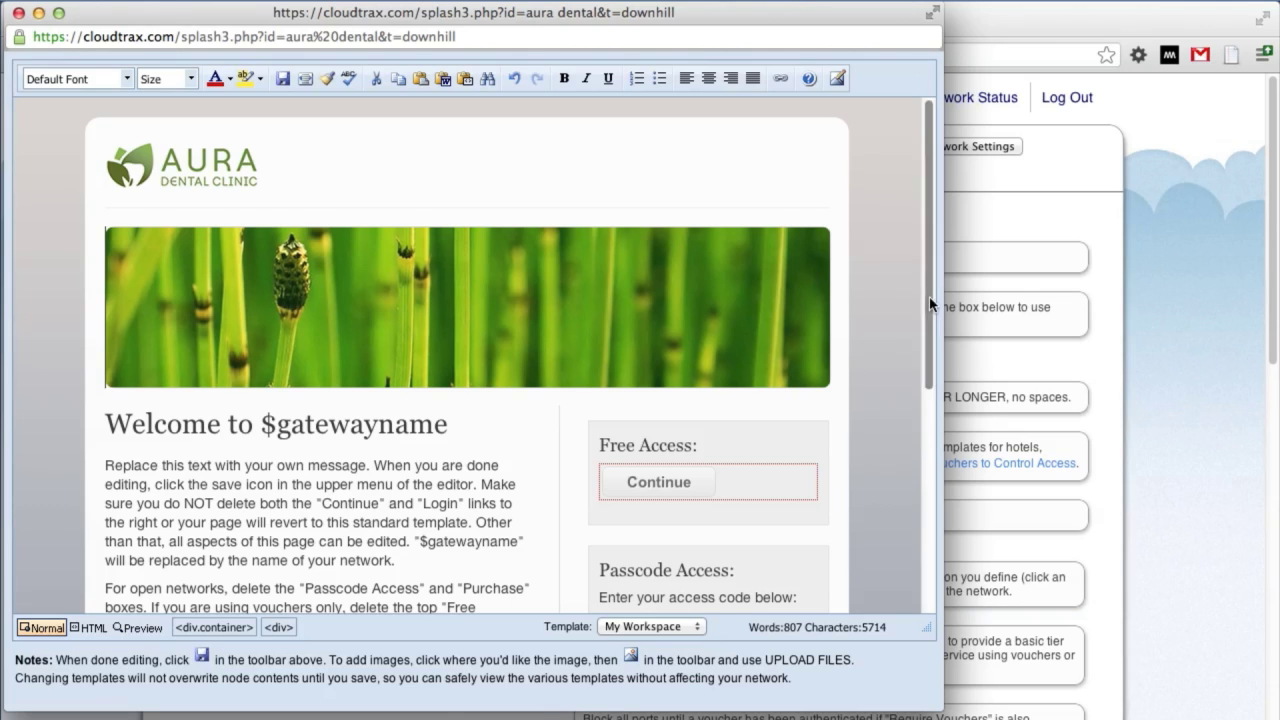
pyautogui.moveTo(929, 296); pyautogui.dragTo(935, 424)
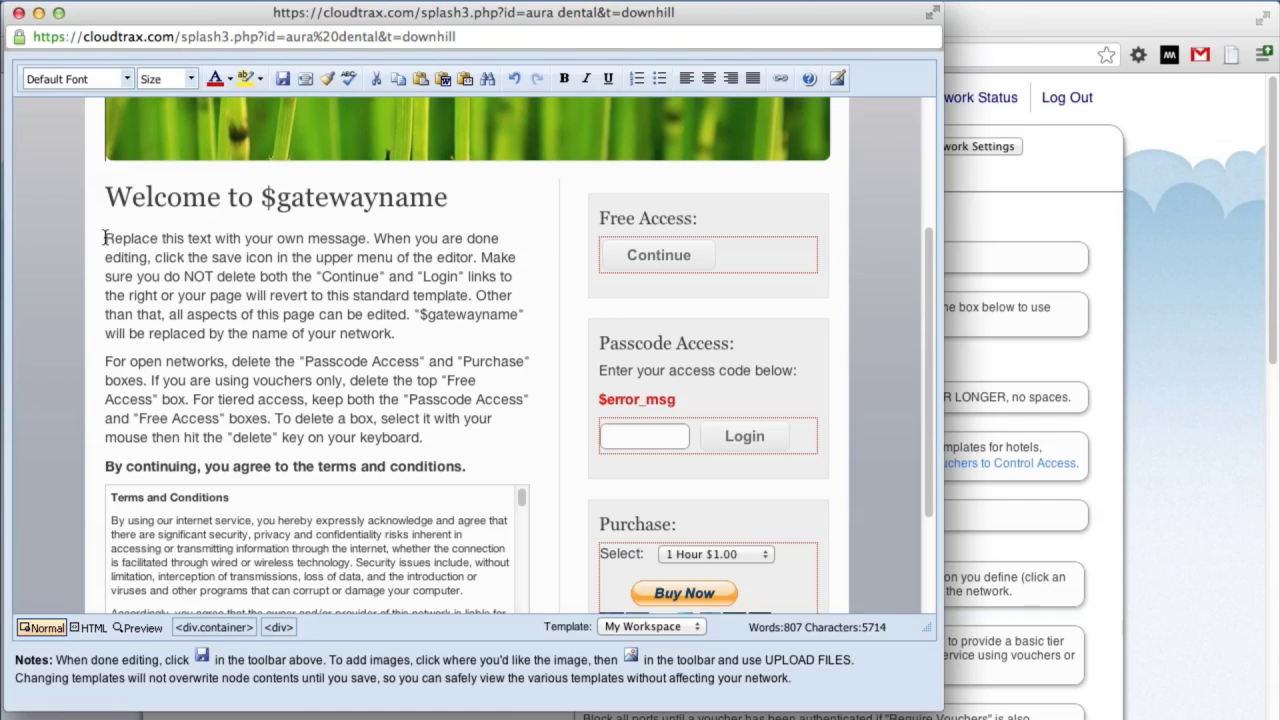
# Replace the placeholder welcome paragraphs with the pasted Aura Dental Clinic text
pyautogui.moveTo(105, 238); pyautogui.dragTo(424, 437)
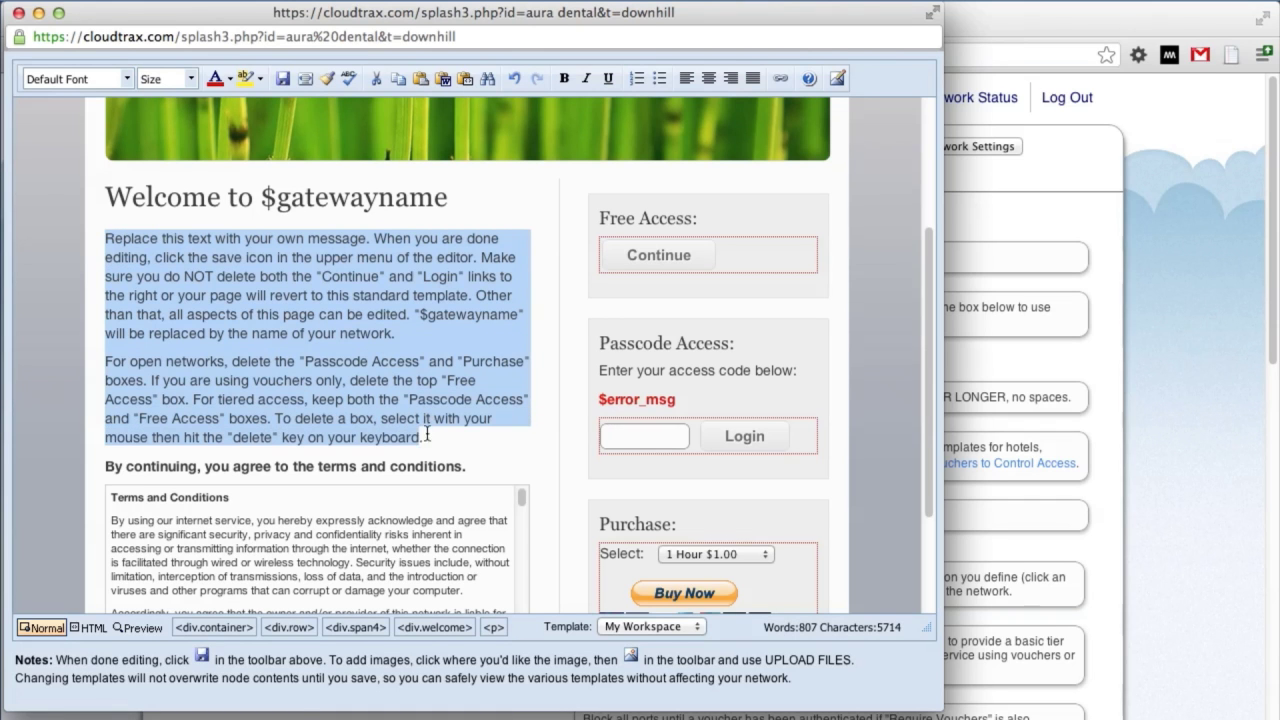
pyautogui.write('Here at Aura Dental Clinic, our goal is to provide you with great service and care. We chose the name because we want it to exemplify your experience. Everything from the moment you enter our spa-like facility is designed to make you feel at ease. Relaxing music and colors invite you into our office. Enjoy a beverage as you sit in our waiting room. All our patients will be treated in a professional but friendly manner. Our hope is to improve your perception of how dentistry can be. Enjoy this complimentary wireless Internet access.')
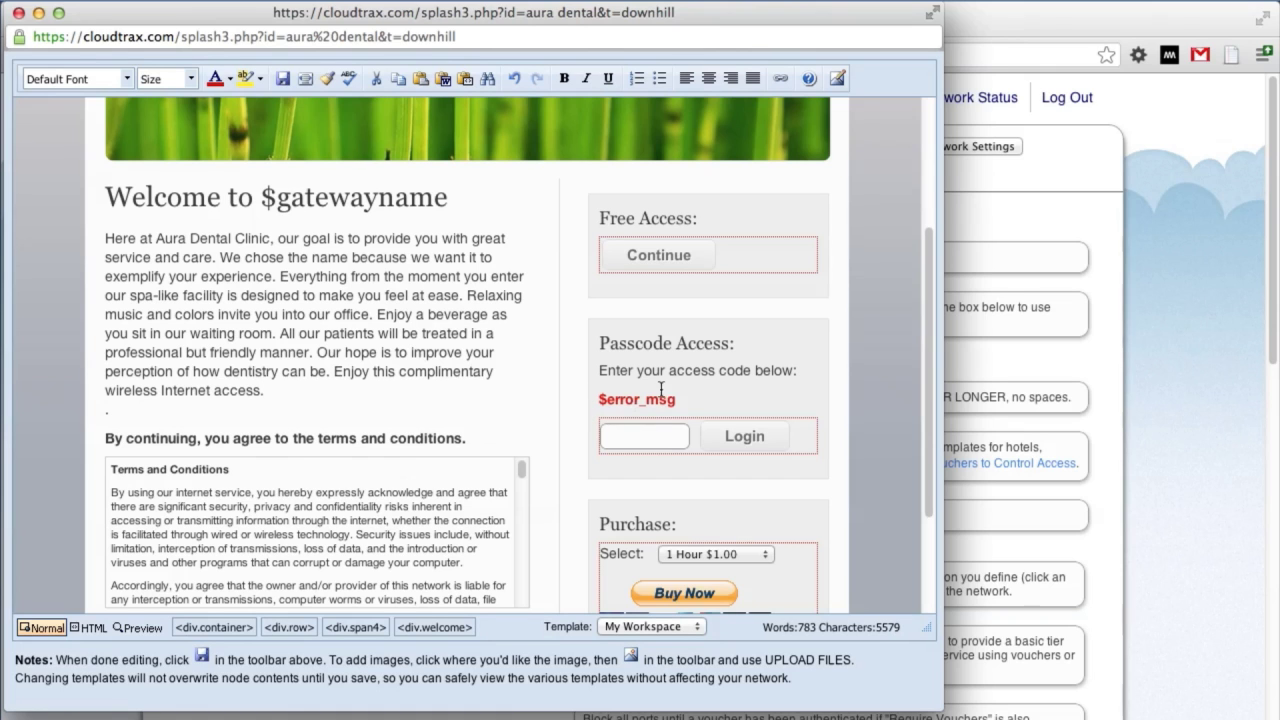
pyautogui.scroll(-3, 921, 345)
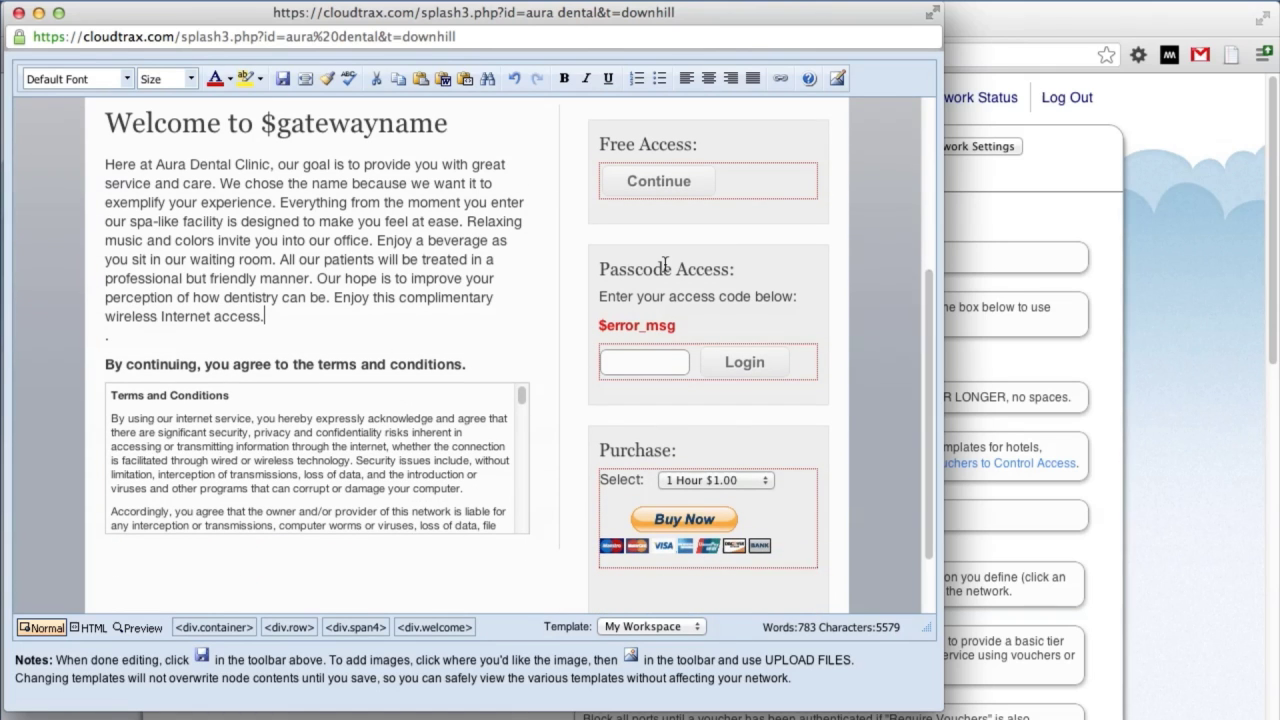
# Delete the Passcode Access and Purchase boxes, leaving only Free Access
pyautogui.moveTo(600, 268); pyautogui.dragTo(748, 363)
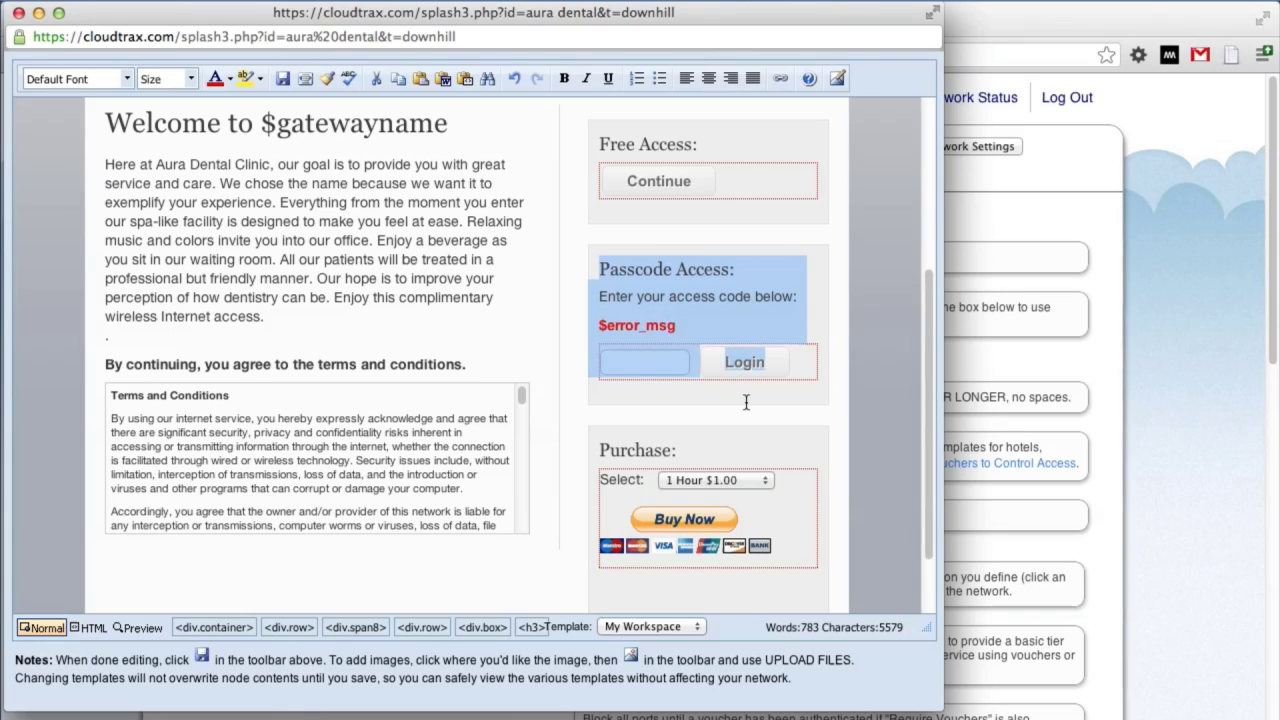
pyautogui.press('BackSpace')
pyautogui.press('BackSpace')
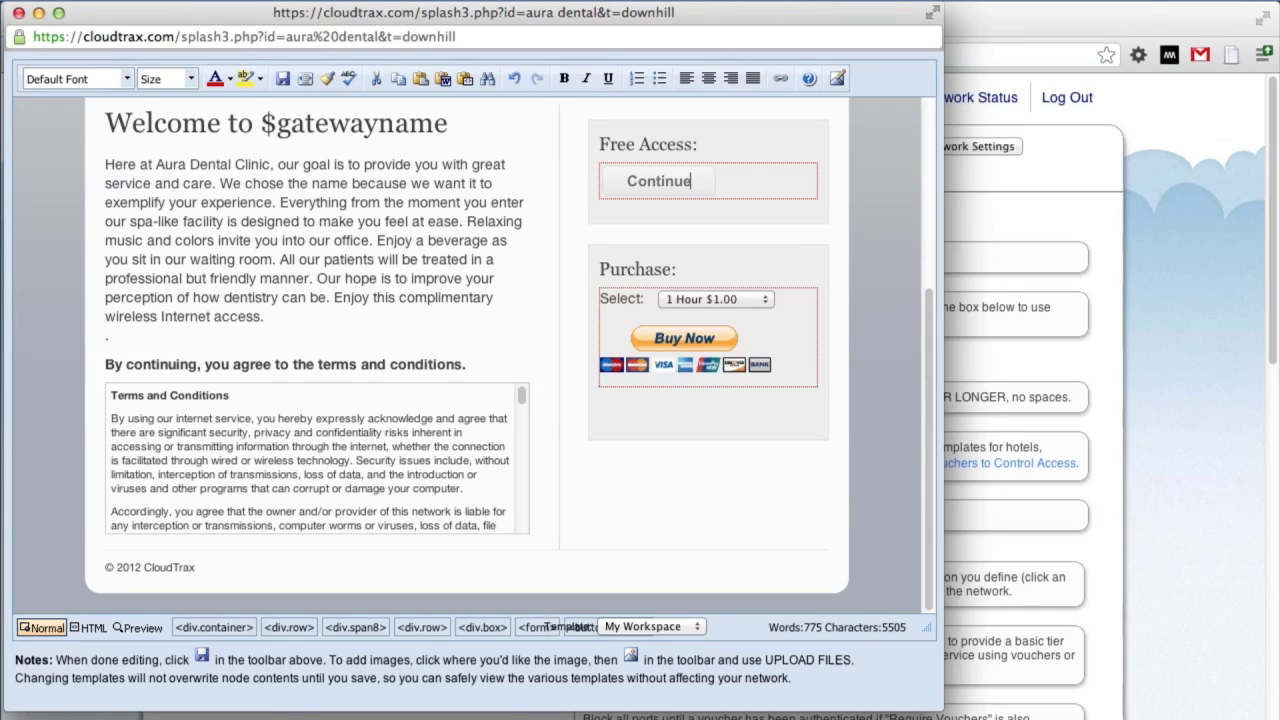
pyautogui.moveTo(664, 420); pyautogui.dragTo(603, 262)
pyautogui.press('BackSpace')
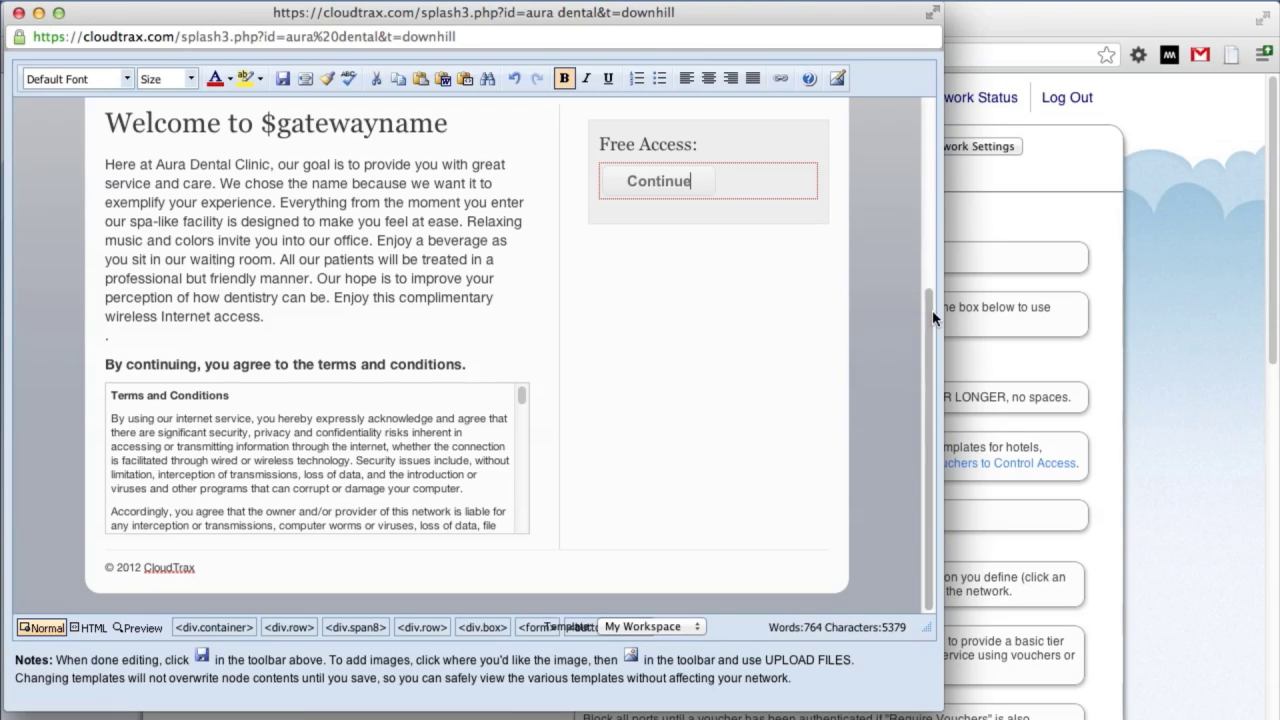
pyautogui.moveTo(932, 310); pyautogui.dragTo(935, 122)
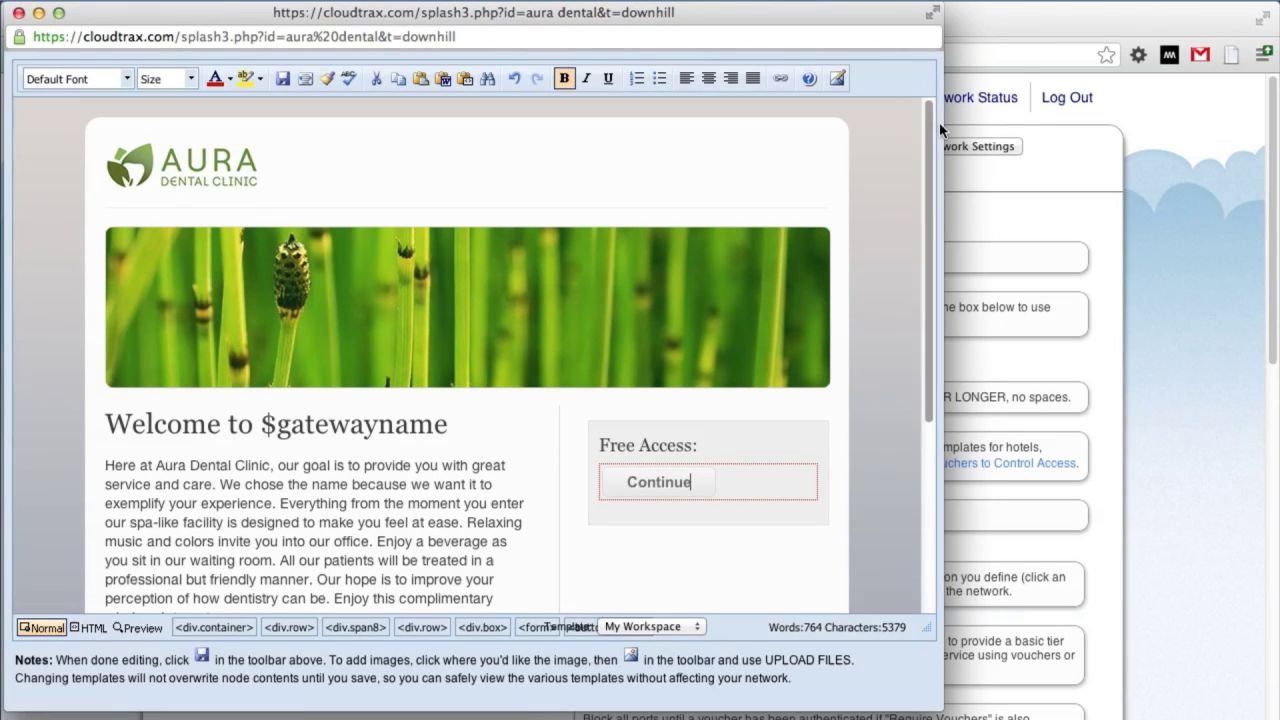
# Save the custom splash page, enable it, and update the Aura Dental network settings
pyautogui.click(284, 80)
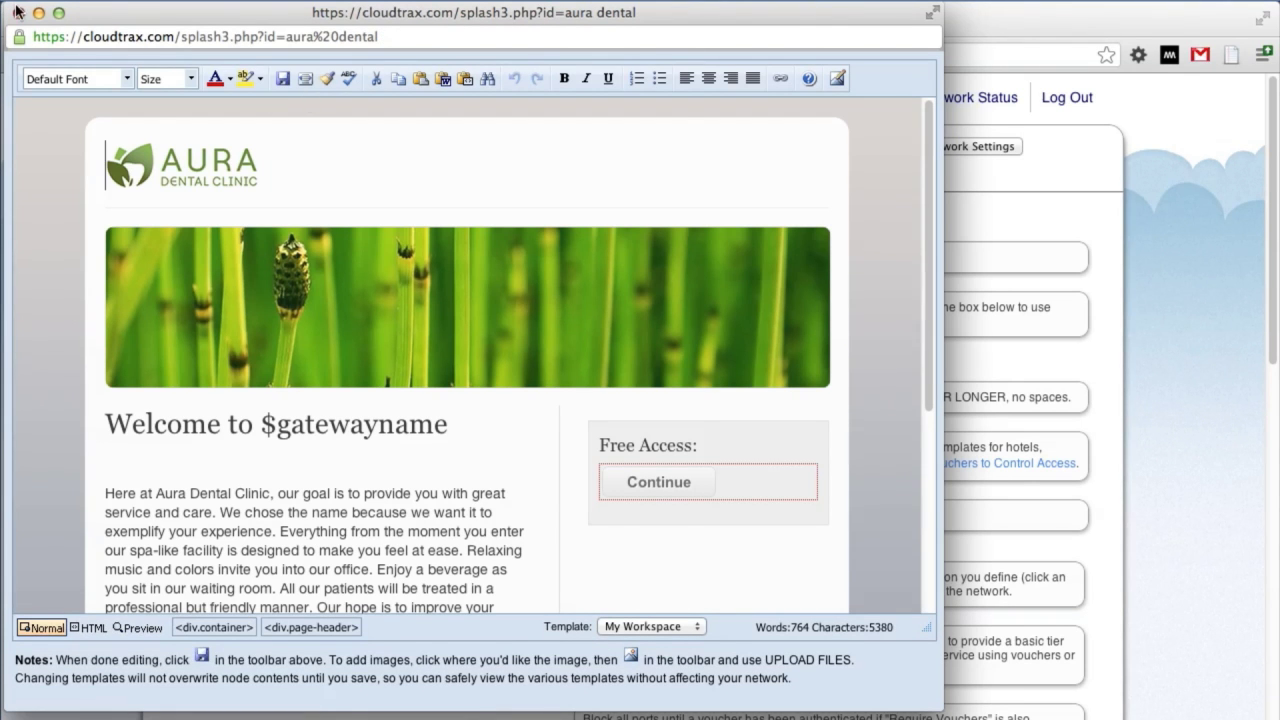
pyautogui.click(18, 13)
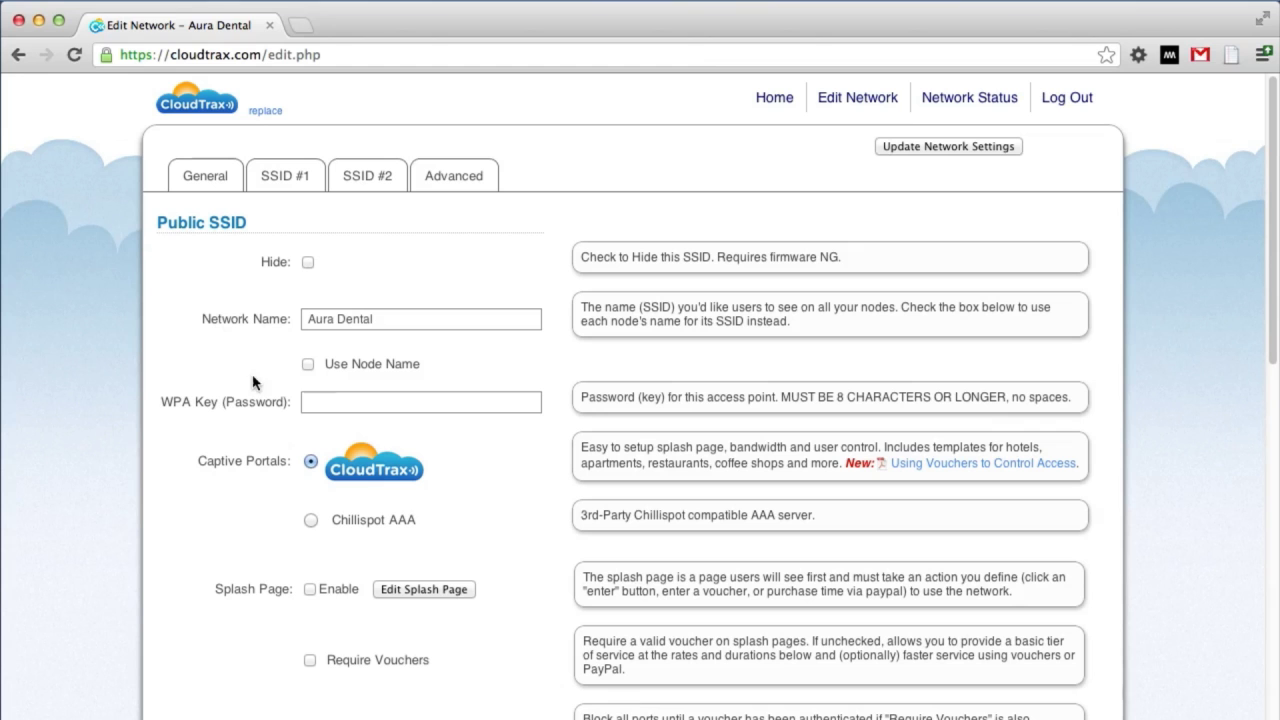
pyautogui.click(309, 589)
pyautogui.click(953, 149)
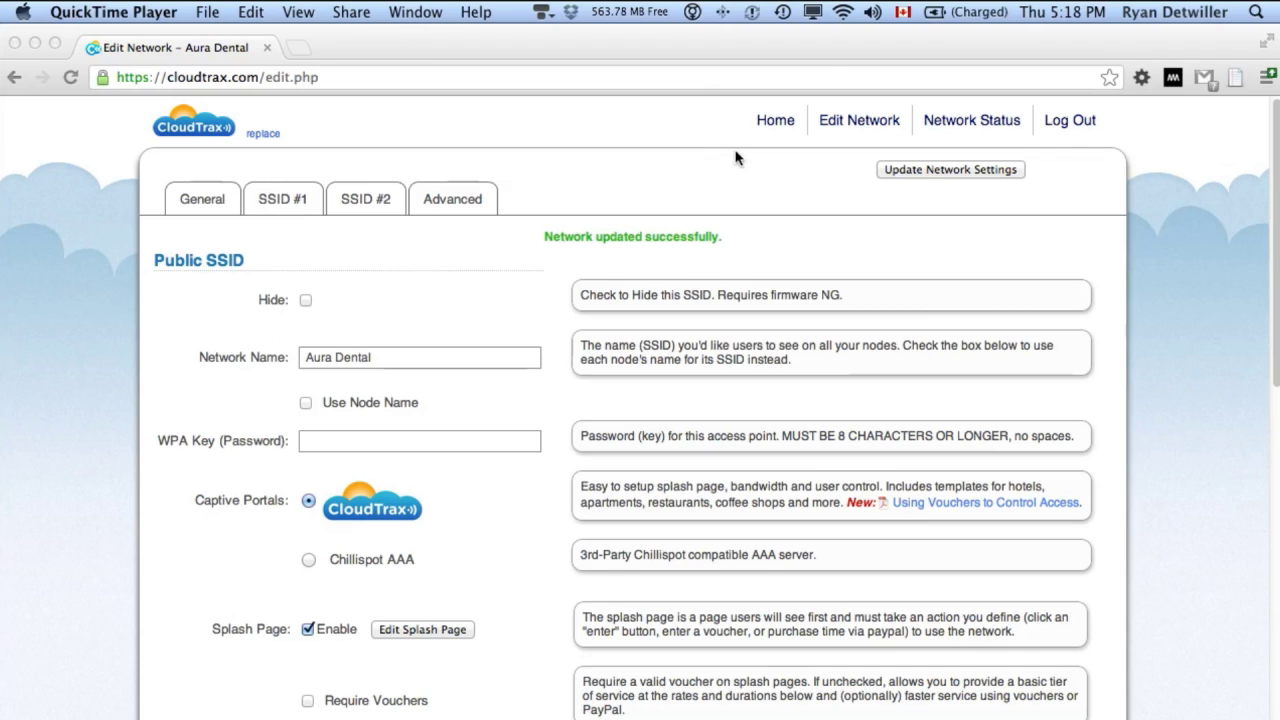
pyautogui.click(843, 12)
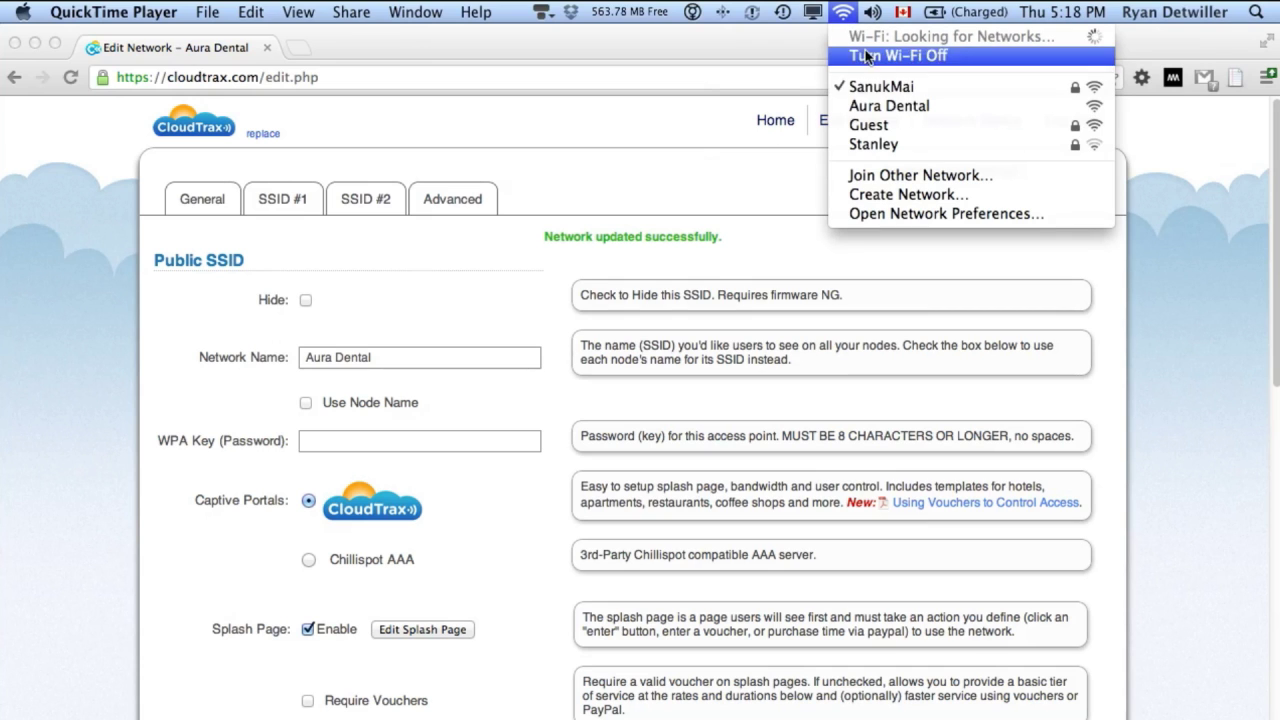
# Join Aura Dental on the Mac, review its splash portal, and load google.ca in Chrome
pyautogui.click(875, 107)
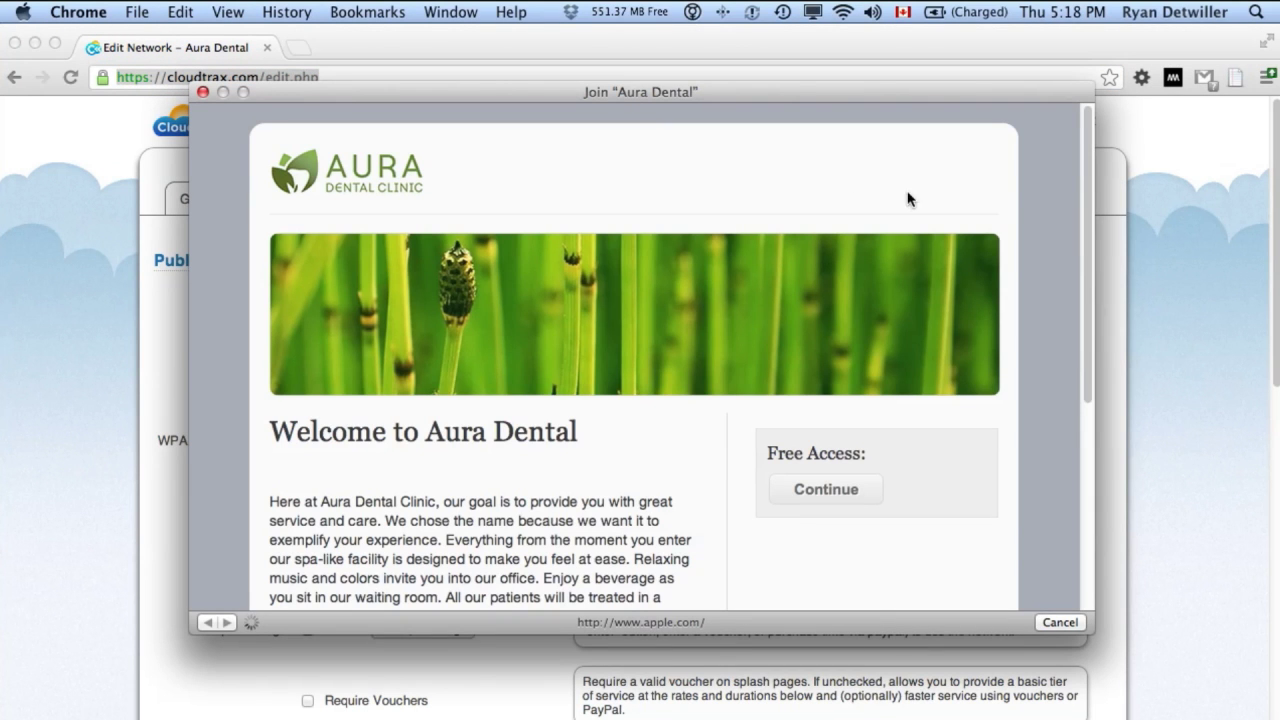
pyautogui.moveTo(1089, 118); pyautogui.dragTo(1084, 280)
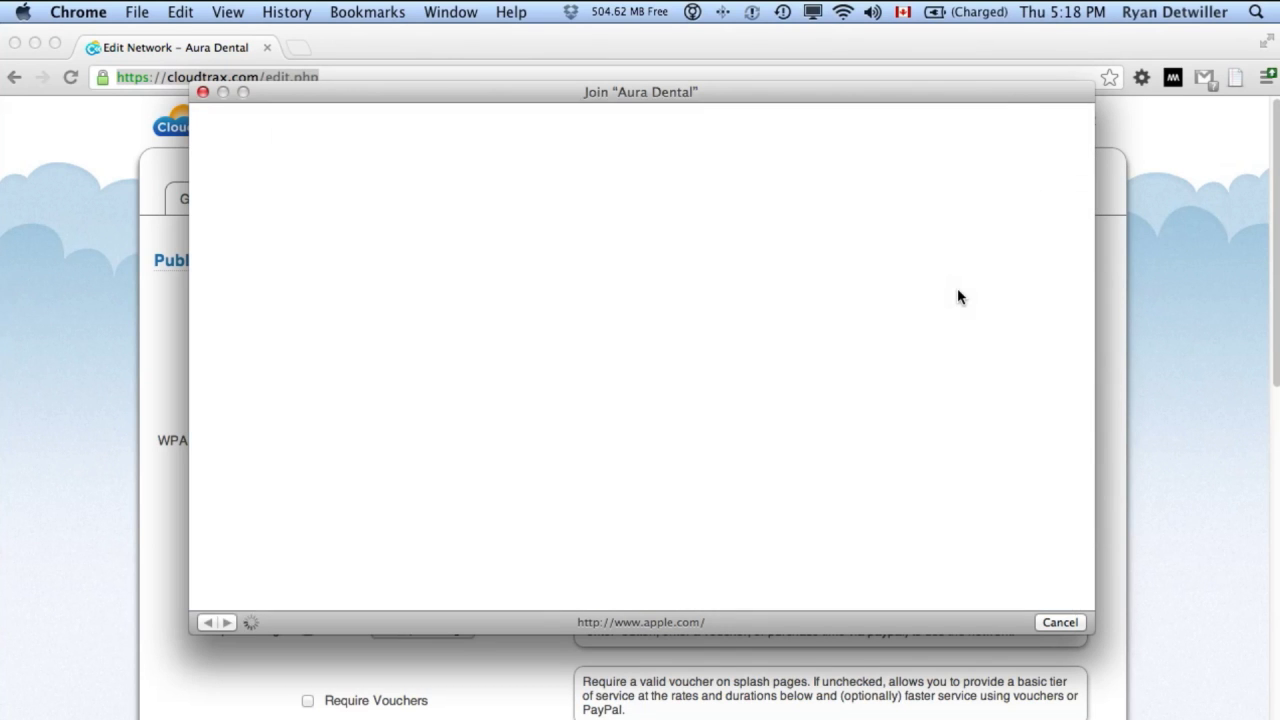
pyautogui.press('super+l')
pyautogui.write('google.ca')
pyautogui.press('Return')
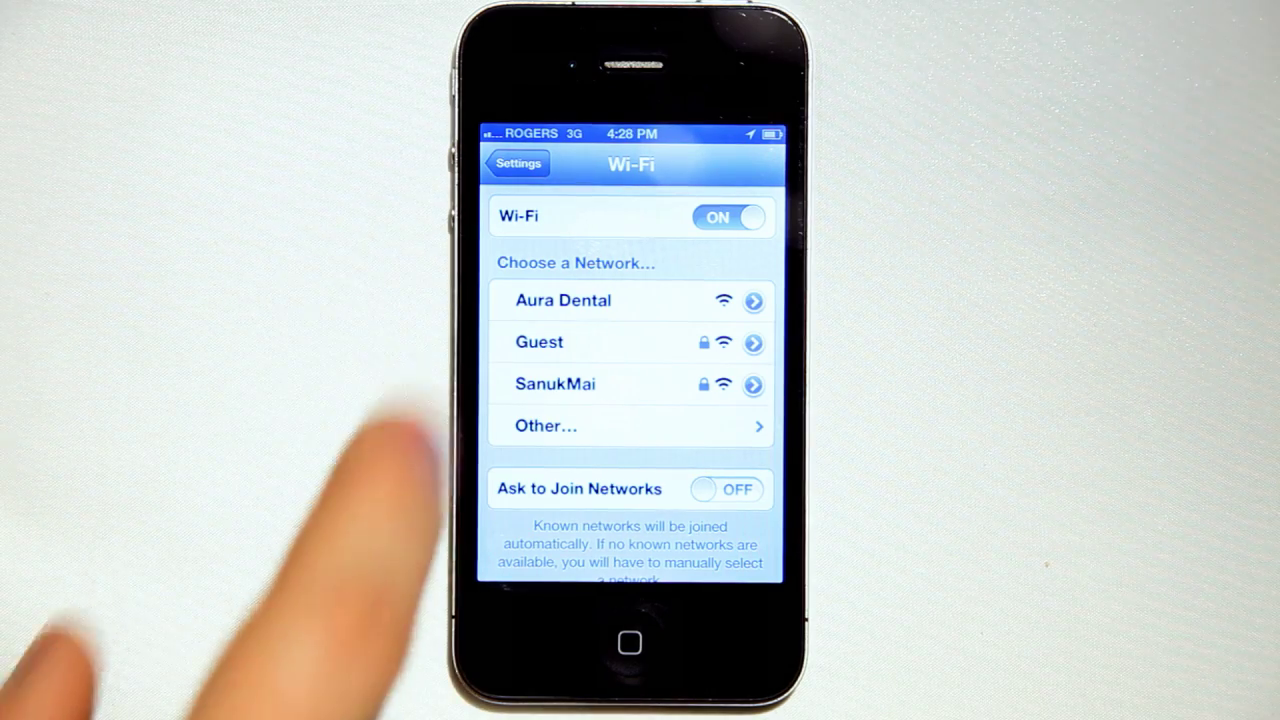
# Join Aura Dental on the iPhone and scroll its Log In page to the Free Access option
pyautogui.click(563, 300)
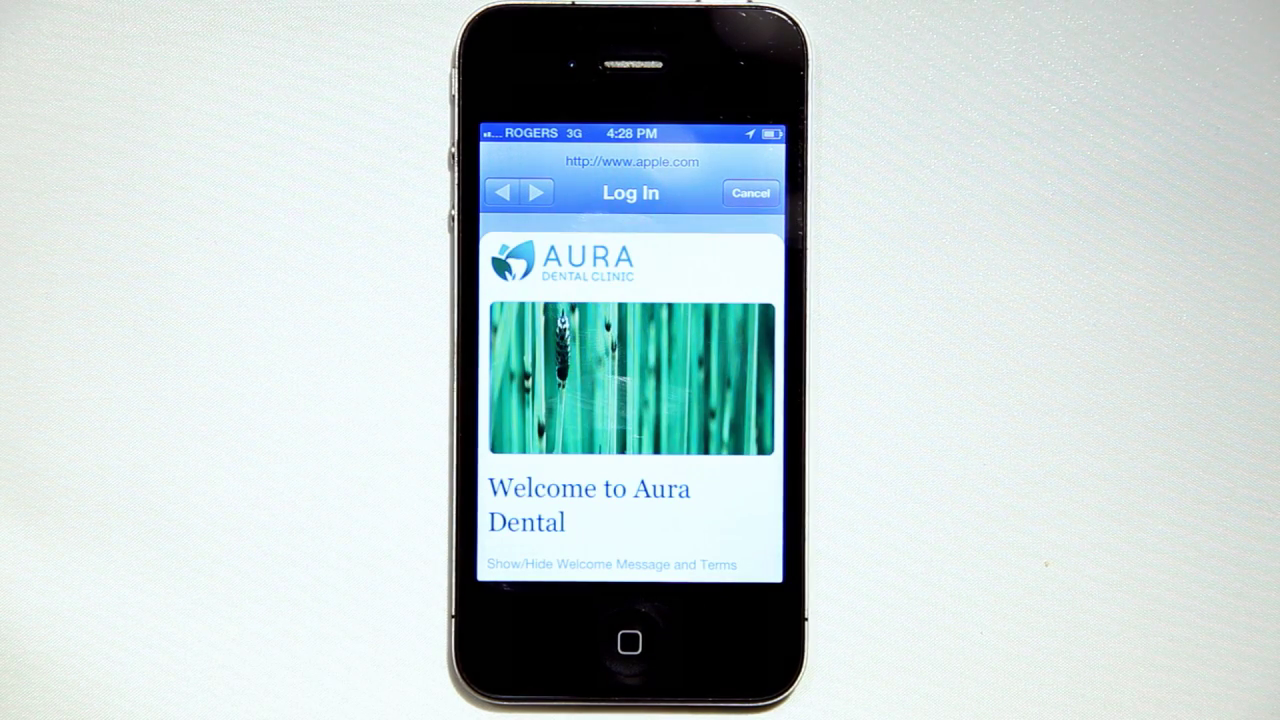
pyautogui.moveTo(557, 500); pyautogui.dragTo(560, 357)
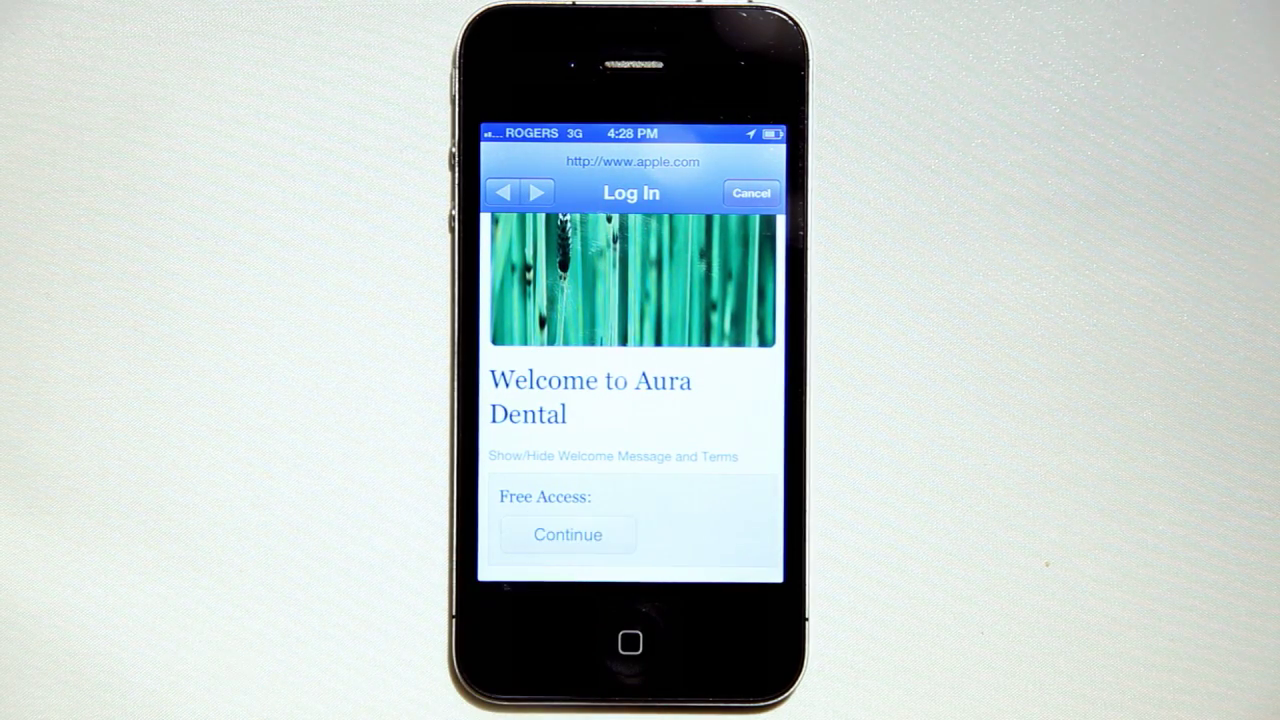